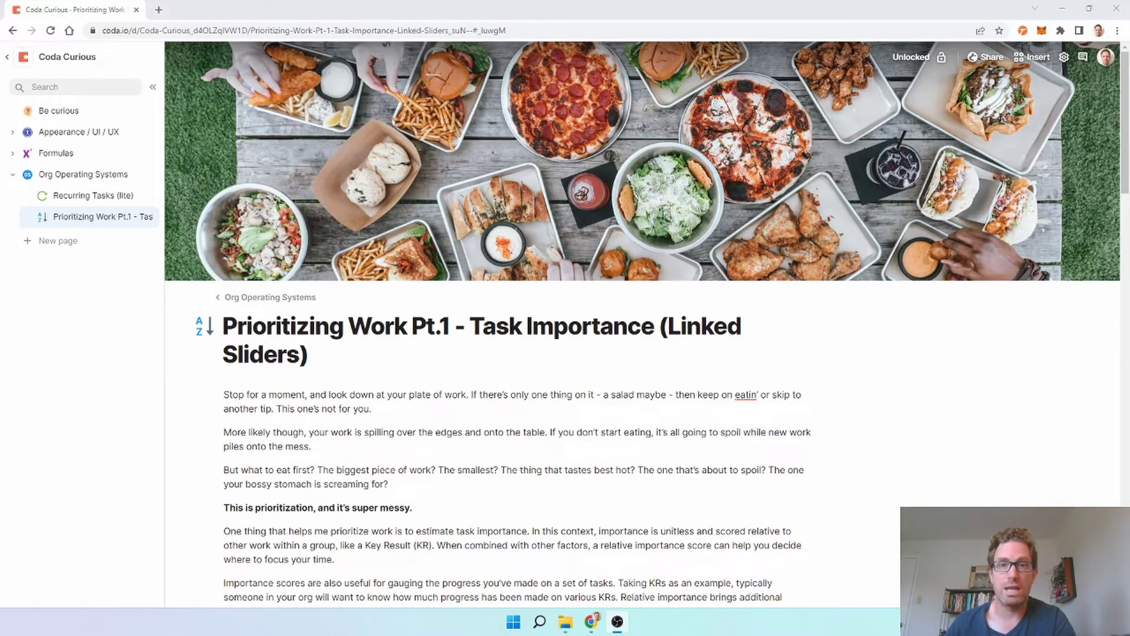
- Examine the Prioritizing Work Pt.1 page's introduction, relative importance table and task progress cards
scroll(648, 324, "down", 3)
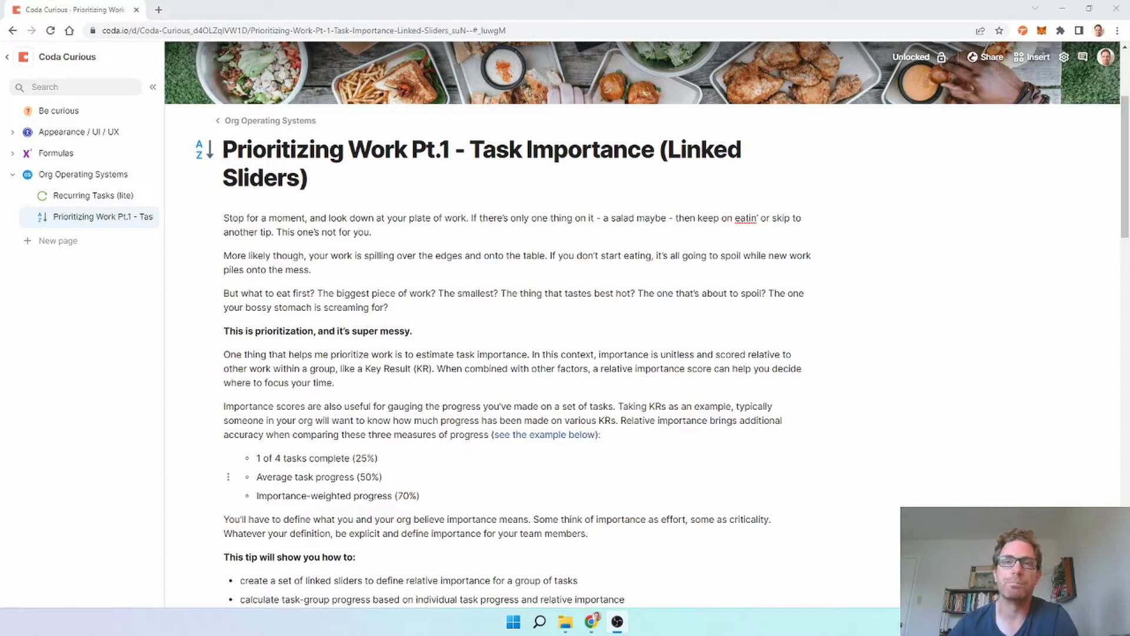
scroll(530, 324, "down", 3)
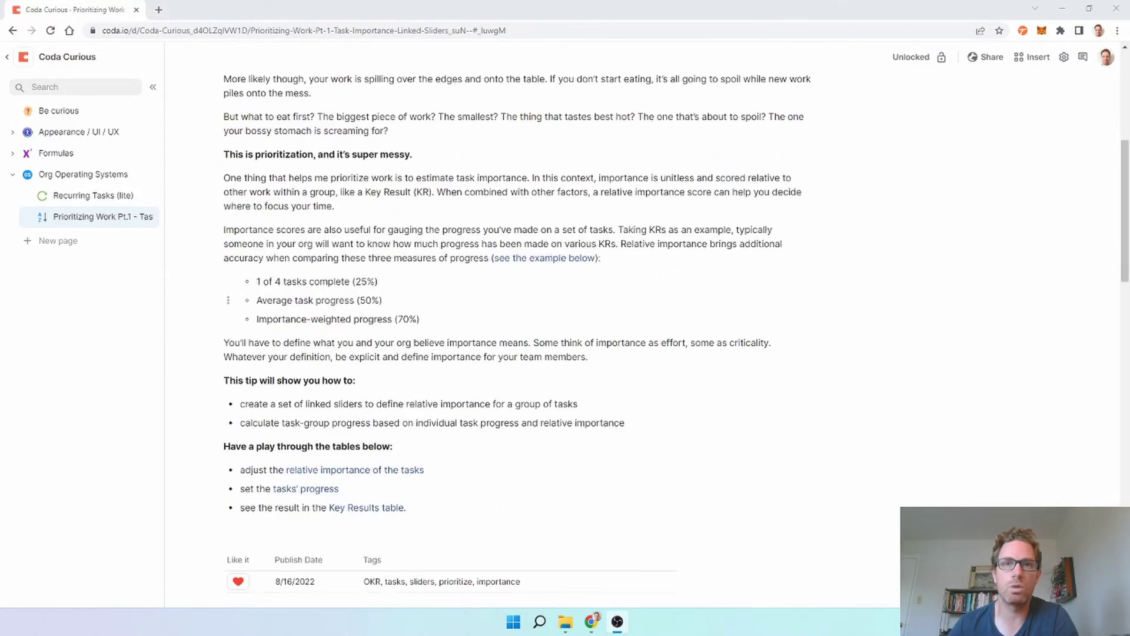
scroll(530, 324, "down", 3)
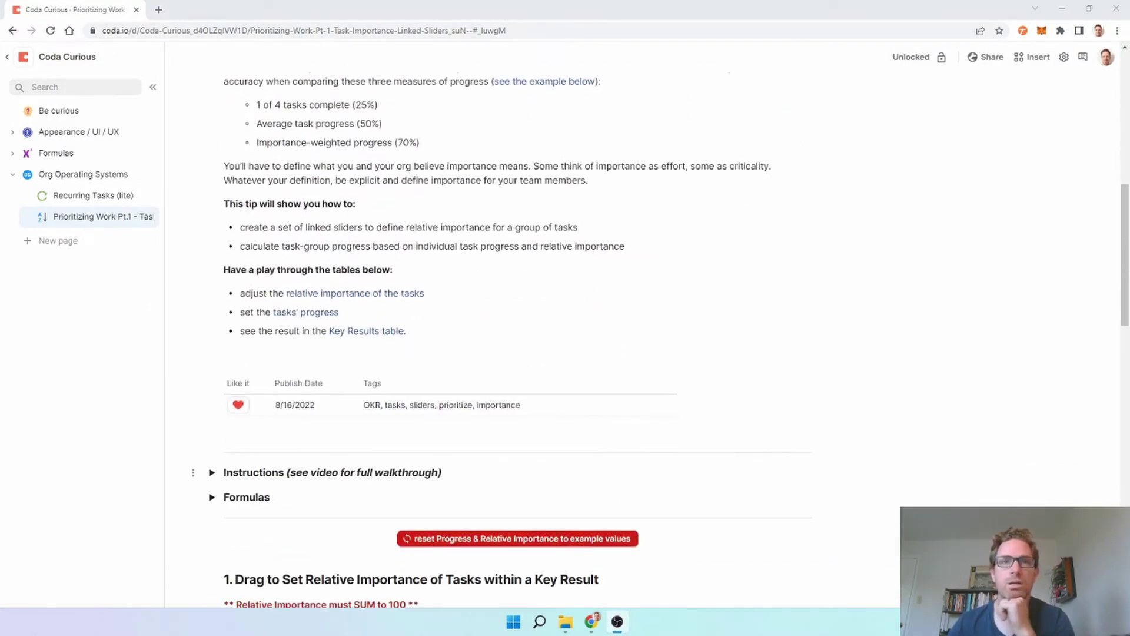
scroll(530, 323, "down", 4)
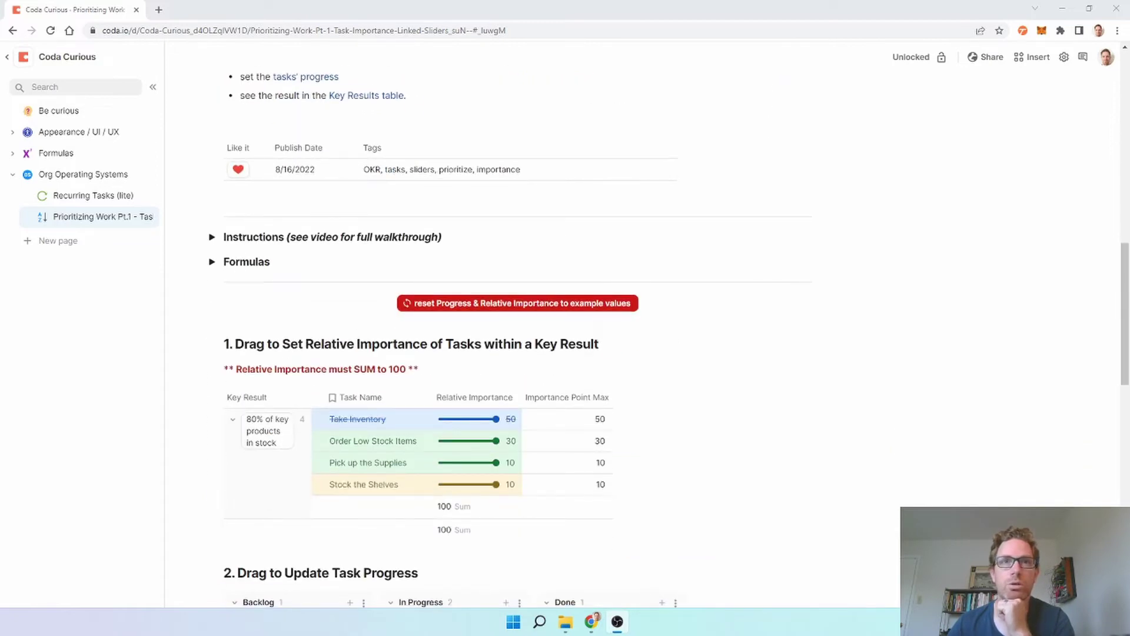
scroll(530, 324, "up", 1)
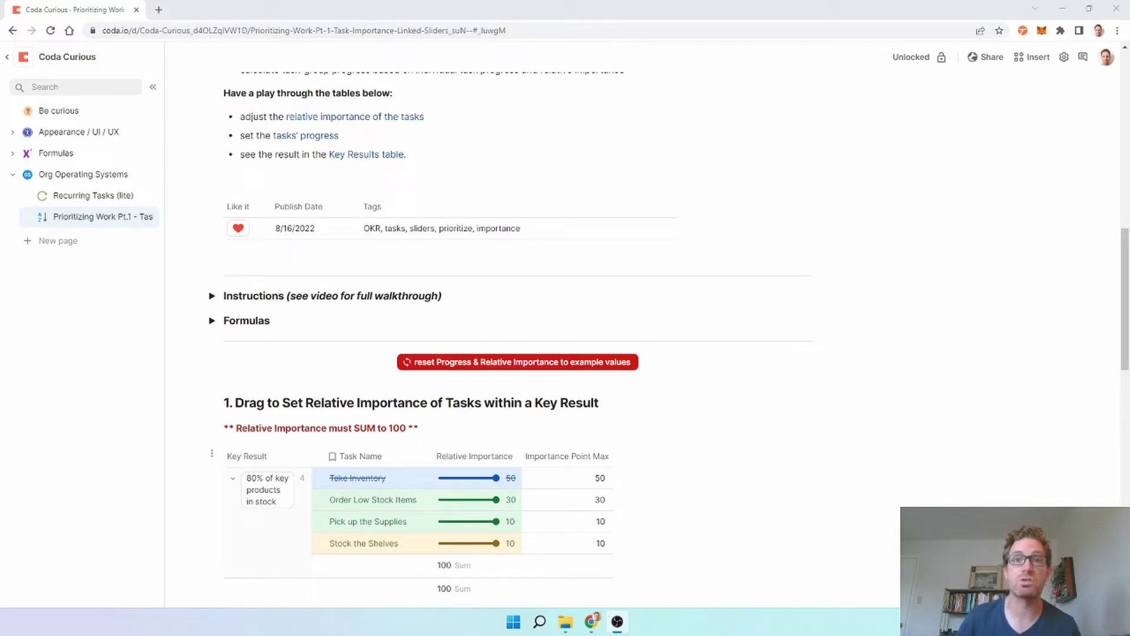
scroll(509, 522, "down", 1)
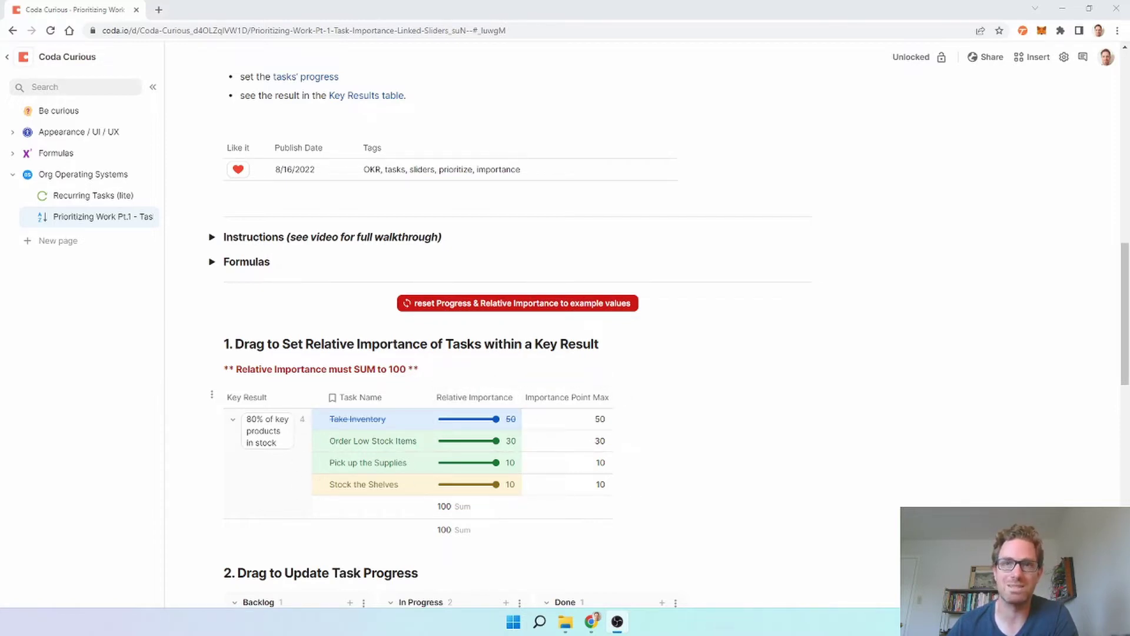
scroll(529, 342, "down", 3)
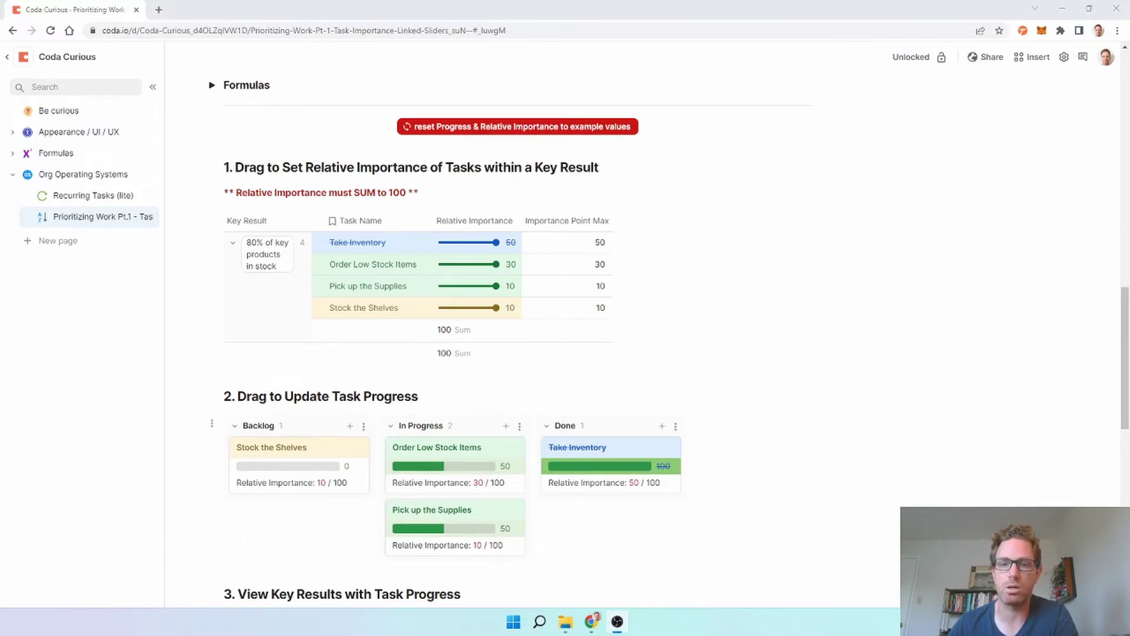
scroll(530, 324, "up", 1)
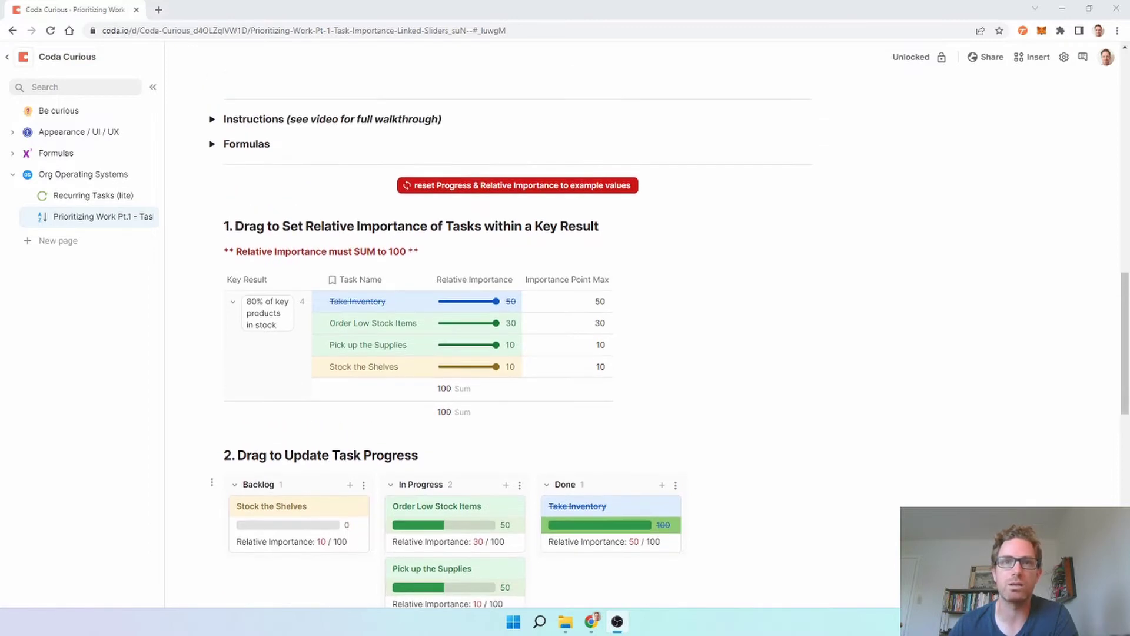
- Set the relative importance of Order Low Stock Items to 20, and of Pick up the Supplies and Stock the Shelves to 15 each
scroll(530, 324, "up", 3)
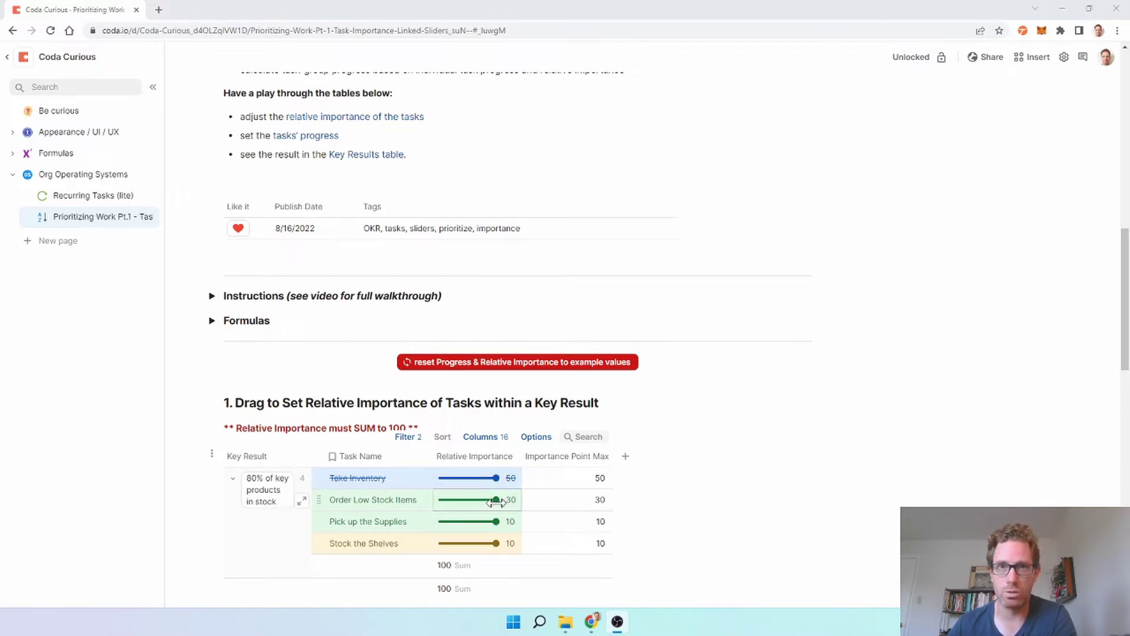
left_click_drag(496, 500, 477, 500)
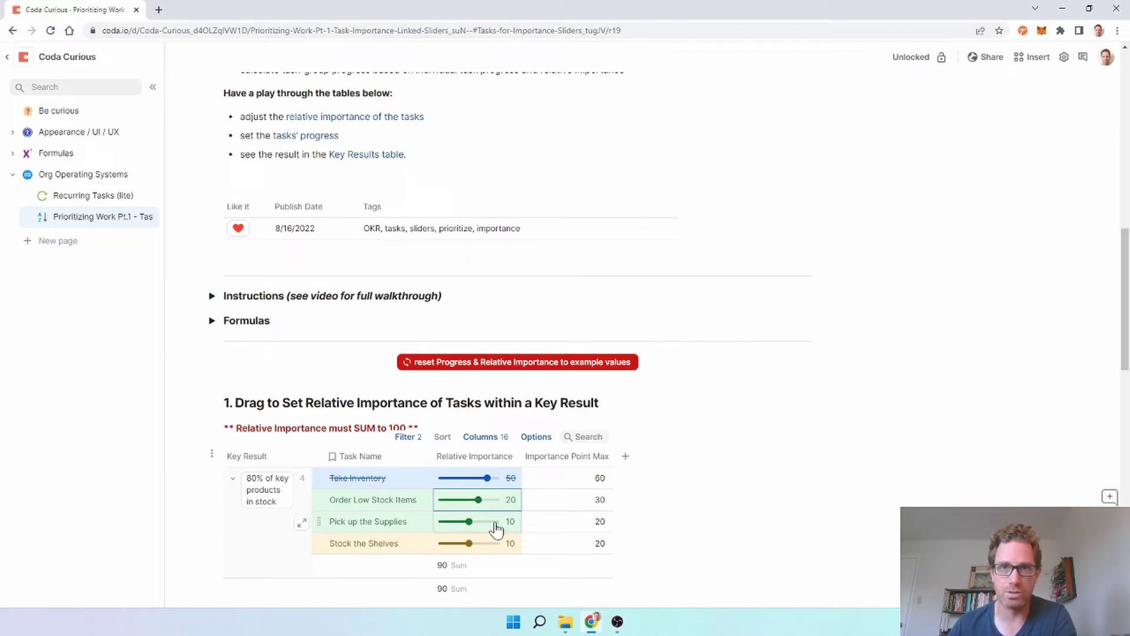
left_click_drag(468, 522, 513, 548)
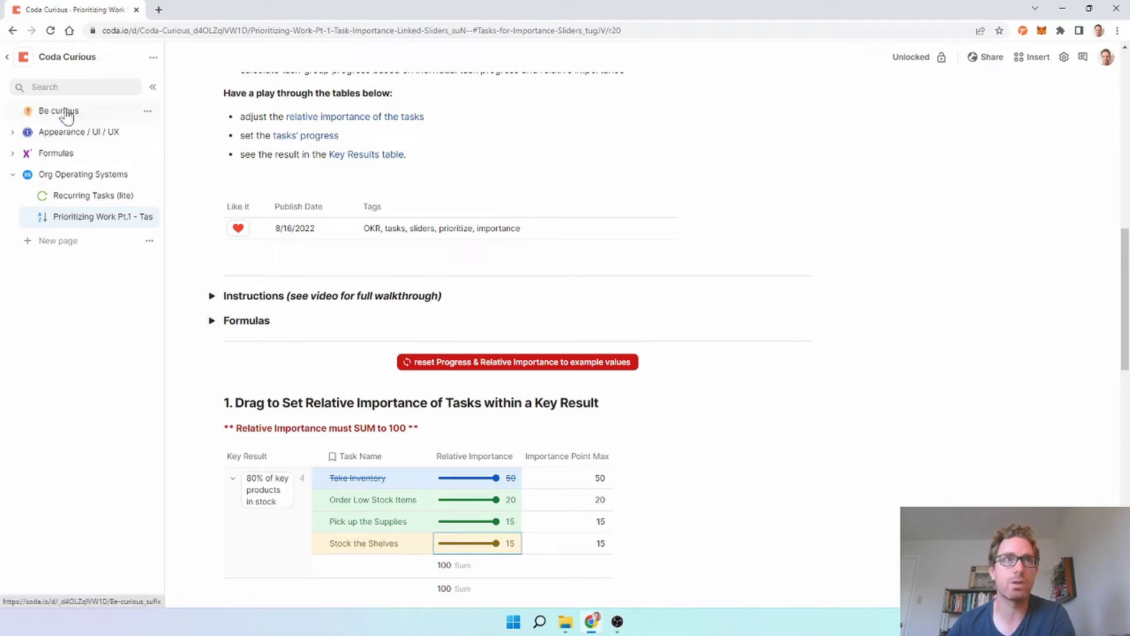
- Expand the Instructions and Formulas sections one after the other to view their contents, collapsing each again
left_click(212, 296)
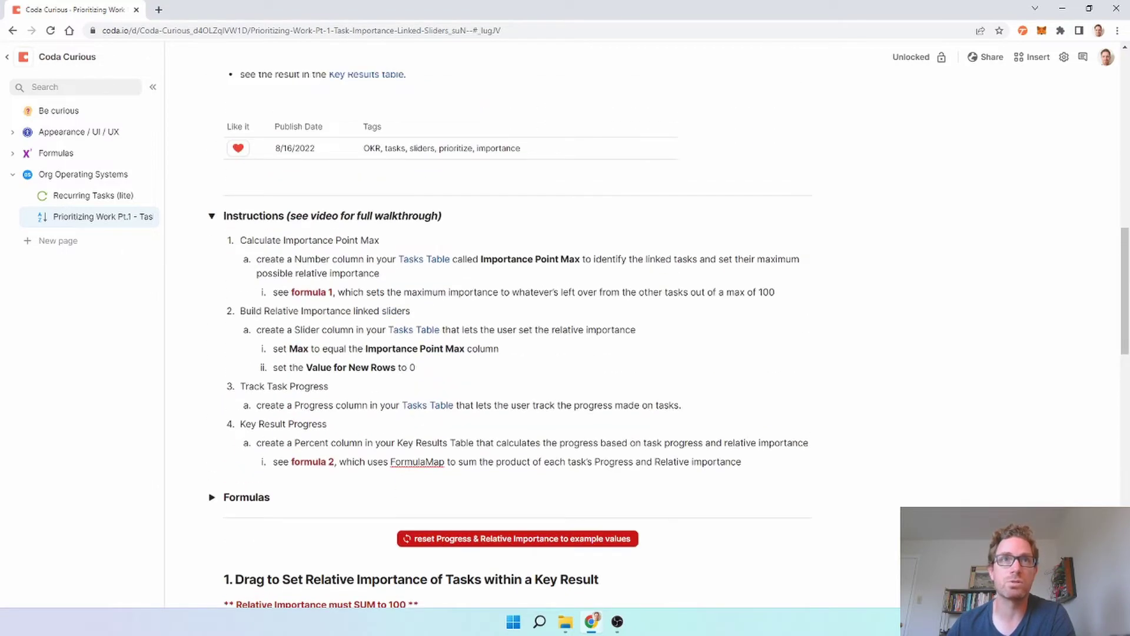
left_click(211, 217)
left_click(210, 244)
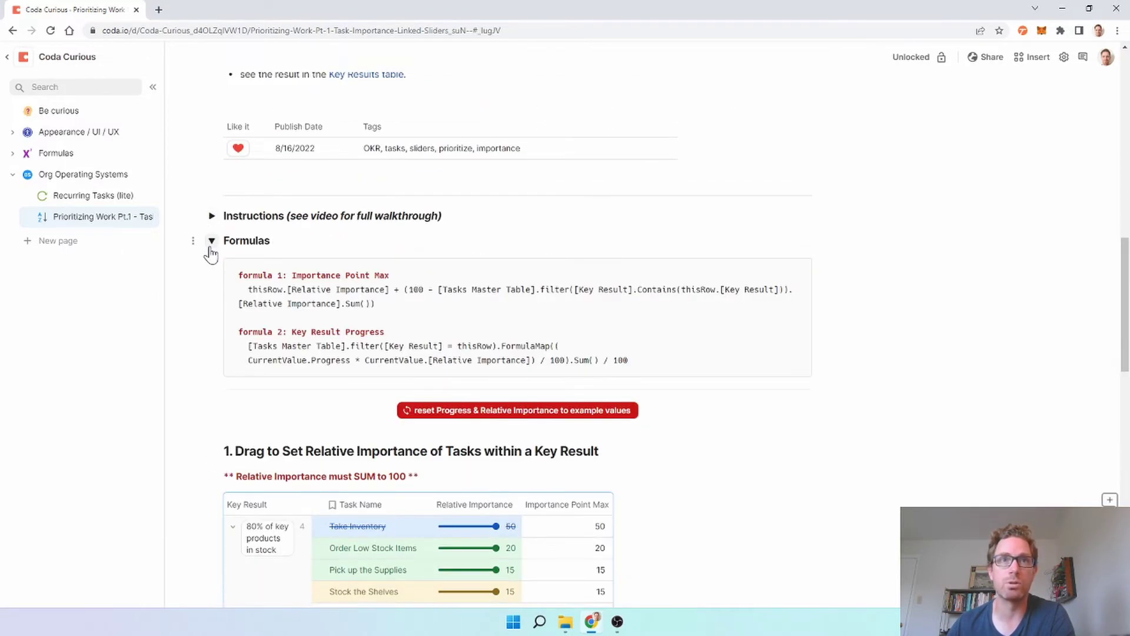
left_click(212, 243)
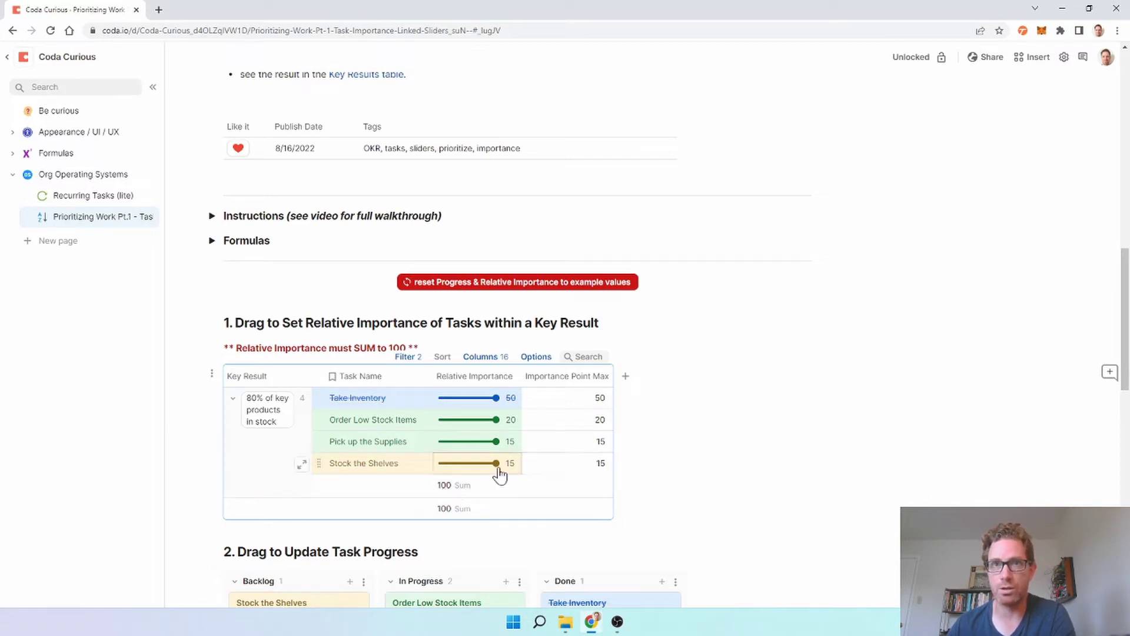
- Lower the relative importance of Stock the Shelves to 10 and return it to 15
left_click_drag(494, 465, 486, 466)
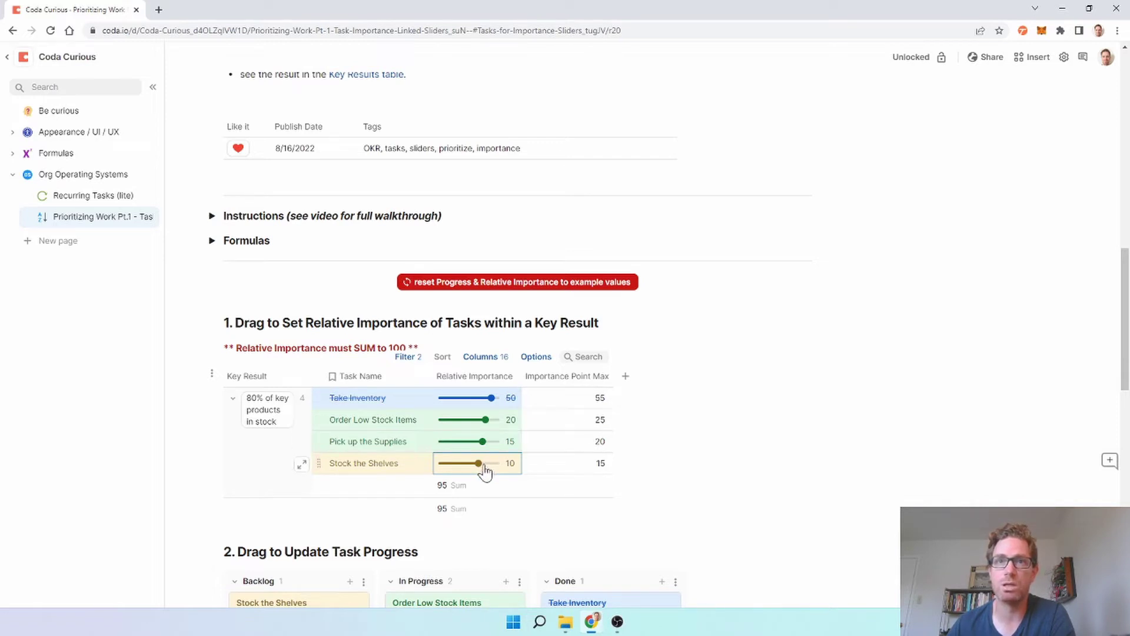
left_click_drag(479, 464, 497, 463)
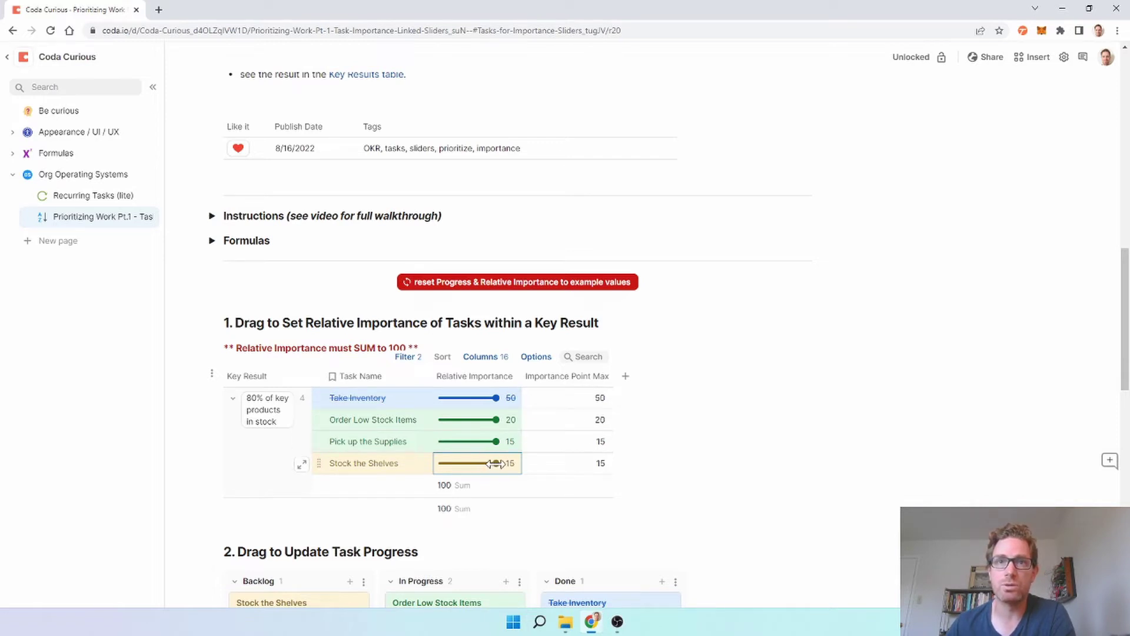
- Inspect the Importance Point Max column's formula in the expanded formula editor and close it without editing
left_click(553, 381)
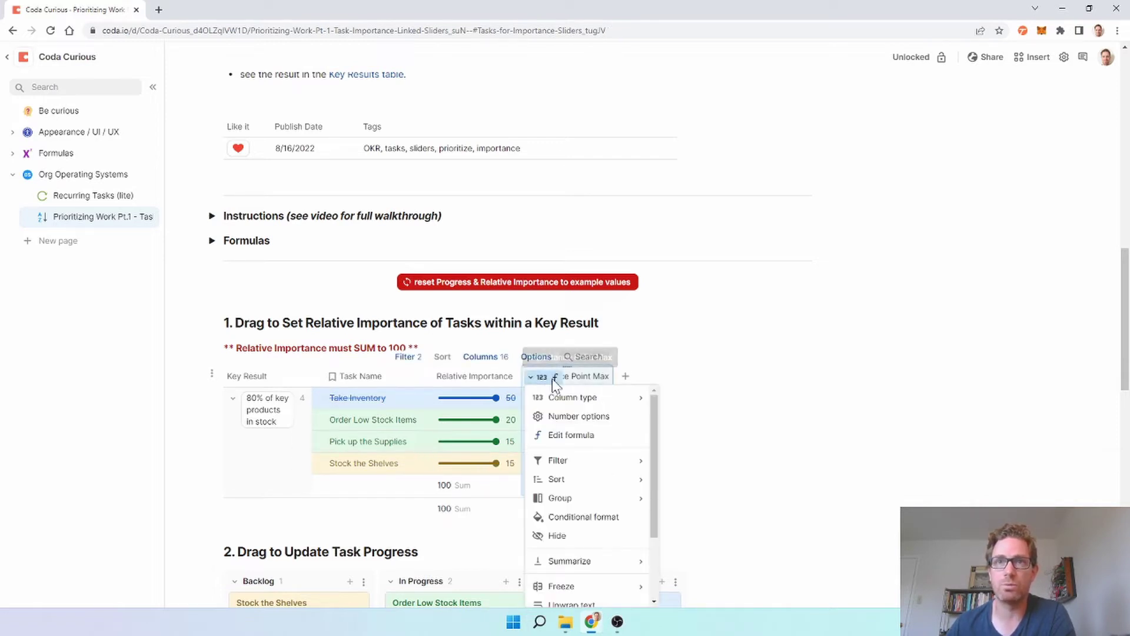
left_click(564, 436)
left_click(835, 450)
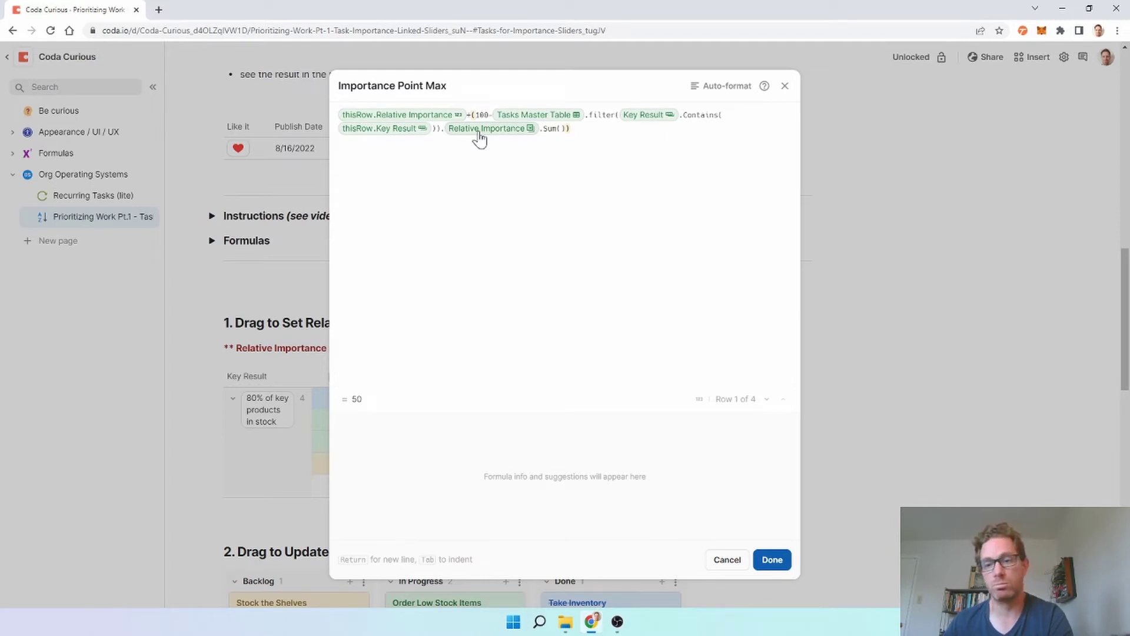
left_click(772, 560)
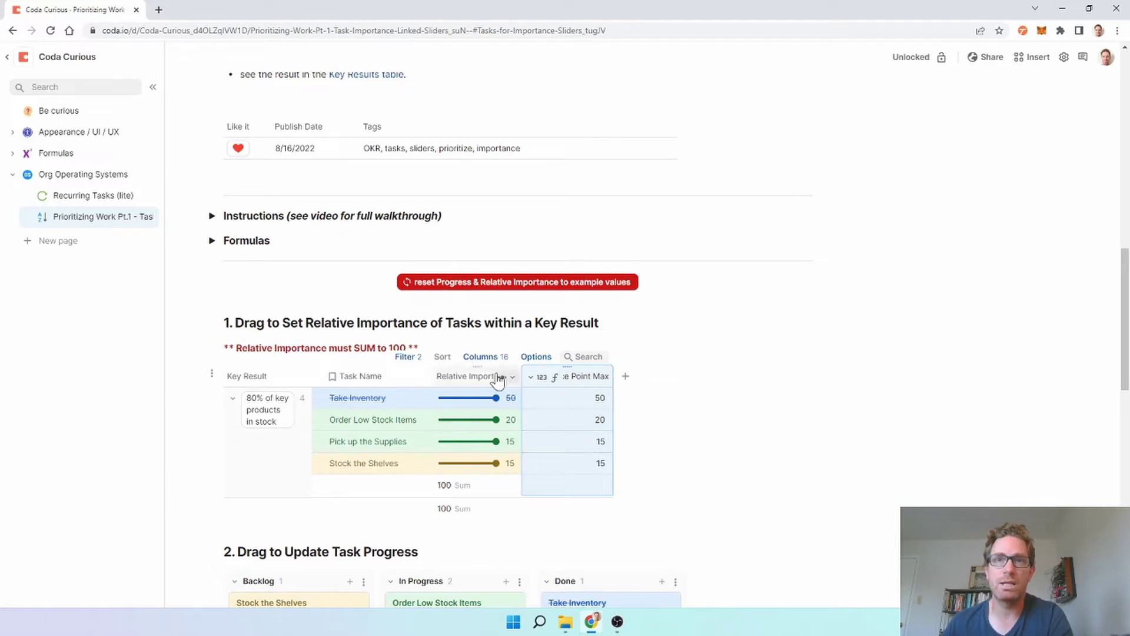
- Review the Relative Importance column's slider options, including the maximum, increment and value for new rows
left_click(514, 378)
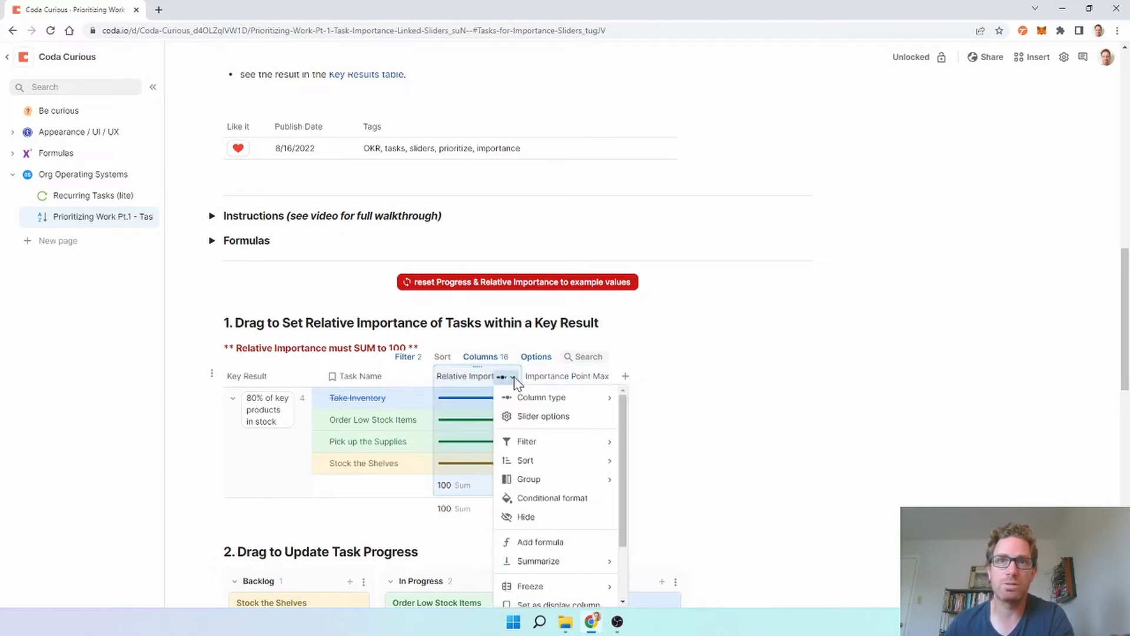
left_click(554, 419)
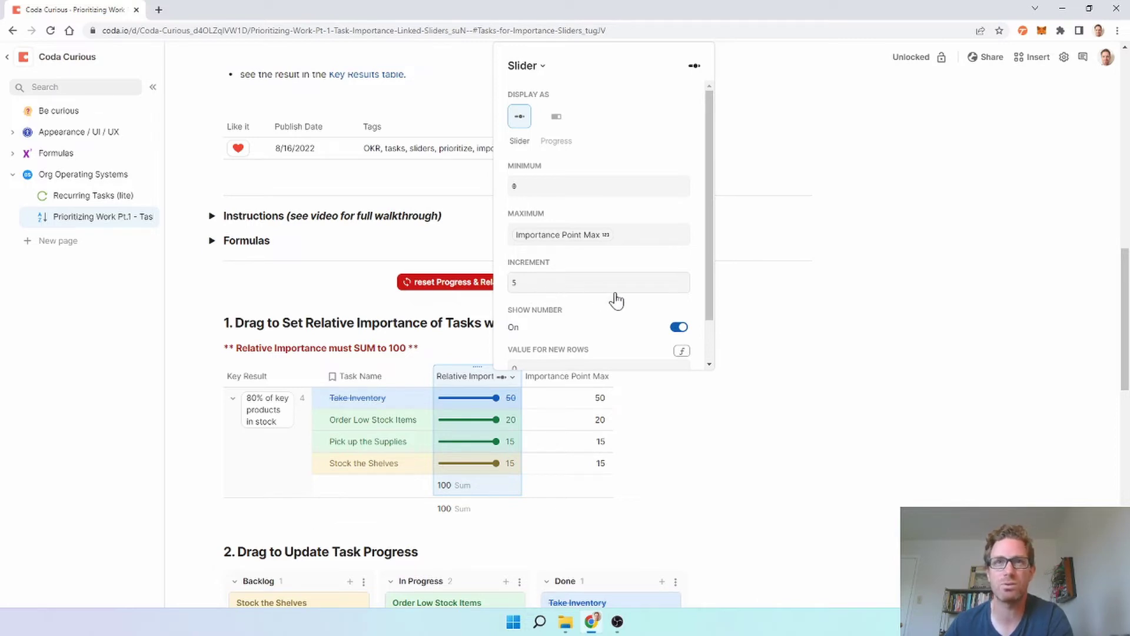
scroll(598, 330, "down", 1)
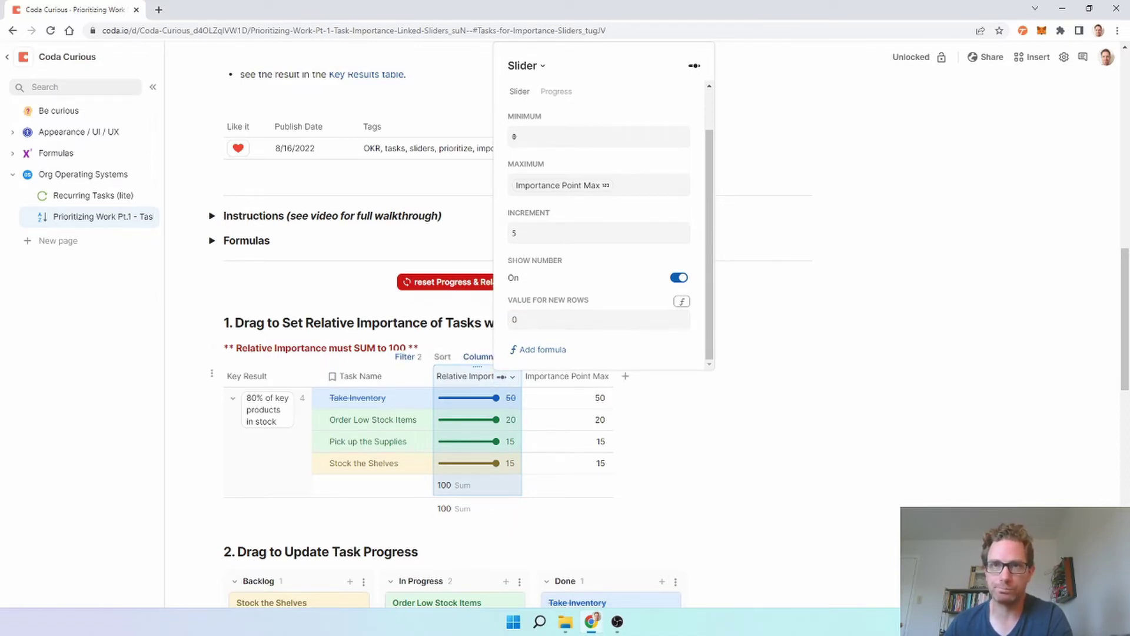
left_click(794, 471)
- Reset the tasks' progress and relative importance to the example values
scroll(495, 389, "down", 10)
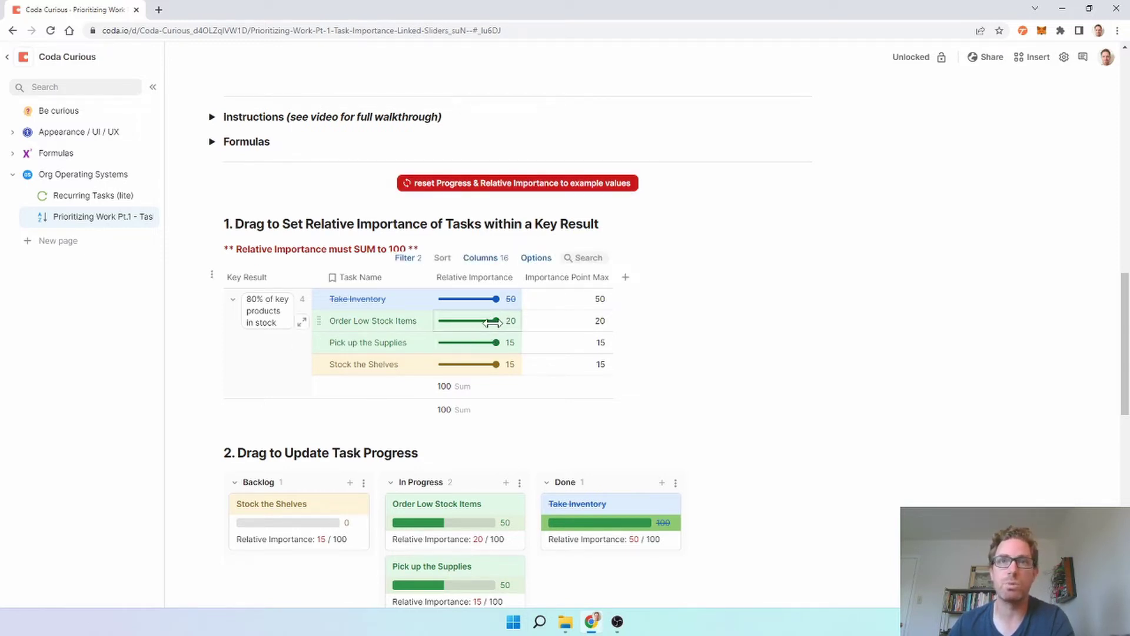
left_click(529, 188)
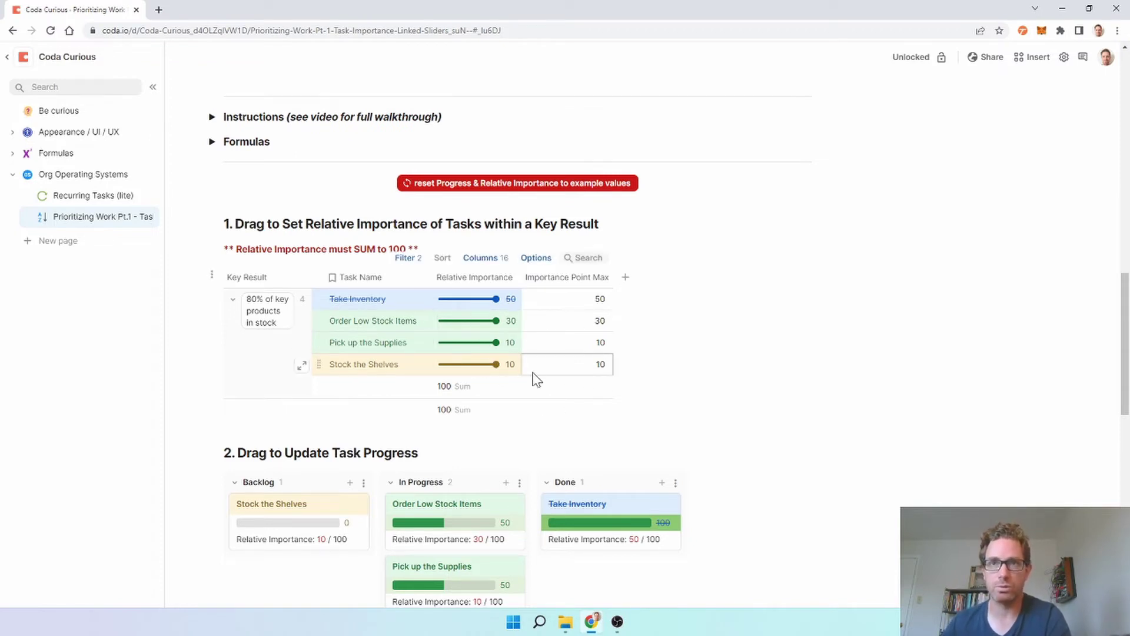
- Inspect the formula of the task progress cards' relative importance display column and the cards' sort settings
scroll(532, 379, "down", 2)
scroll(677, 339, "down", 1)
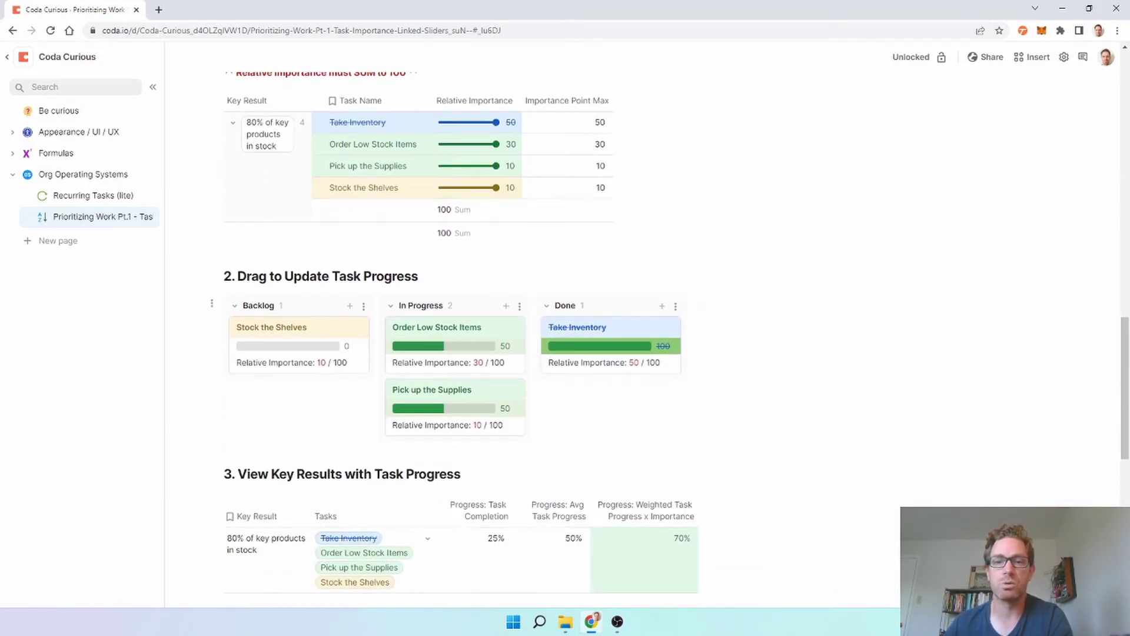
scroll(596, 323, "down", 1)
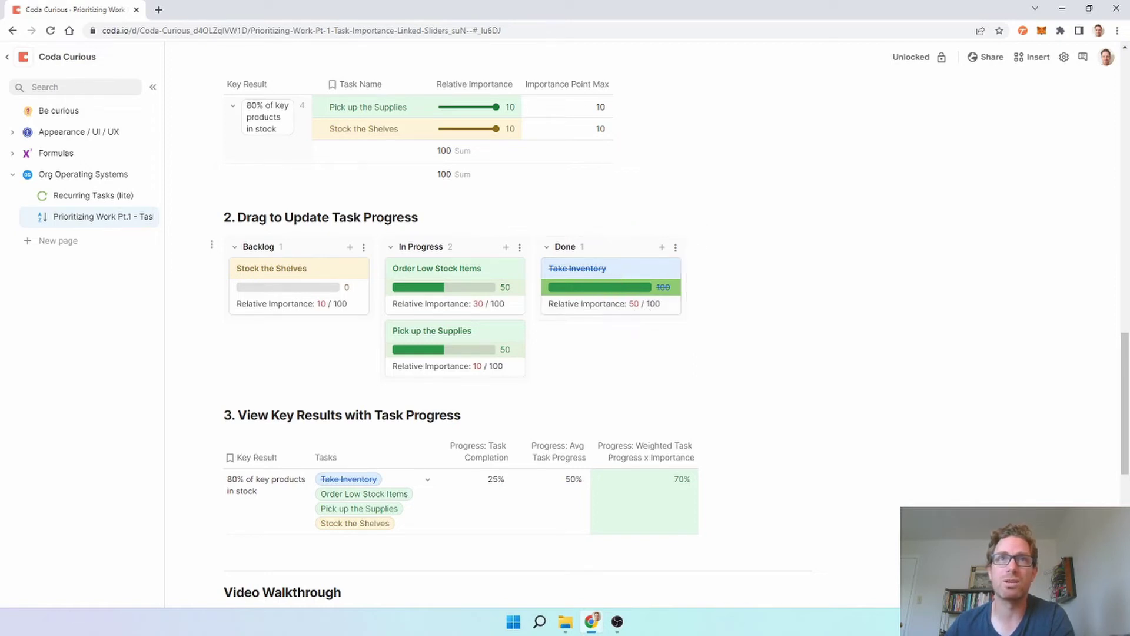
scroll(645, 294, "up", 1)
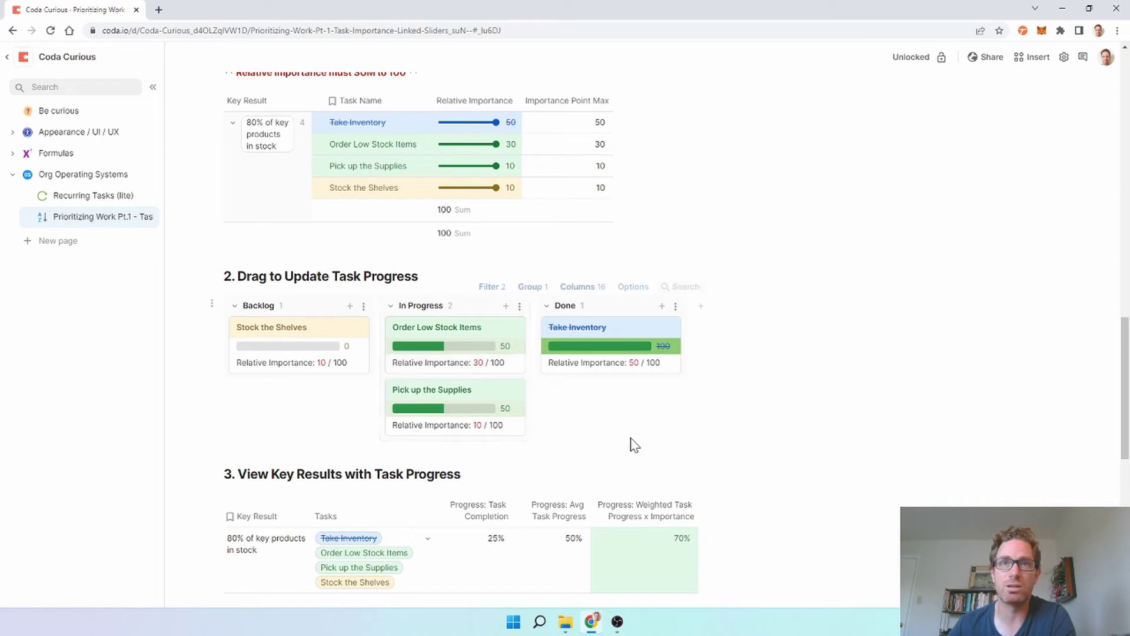
left_click(598, 286)
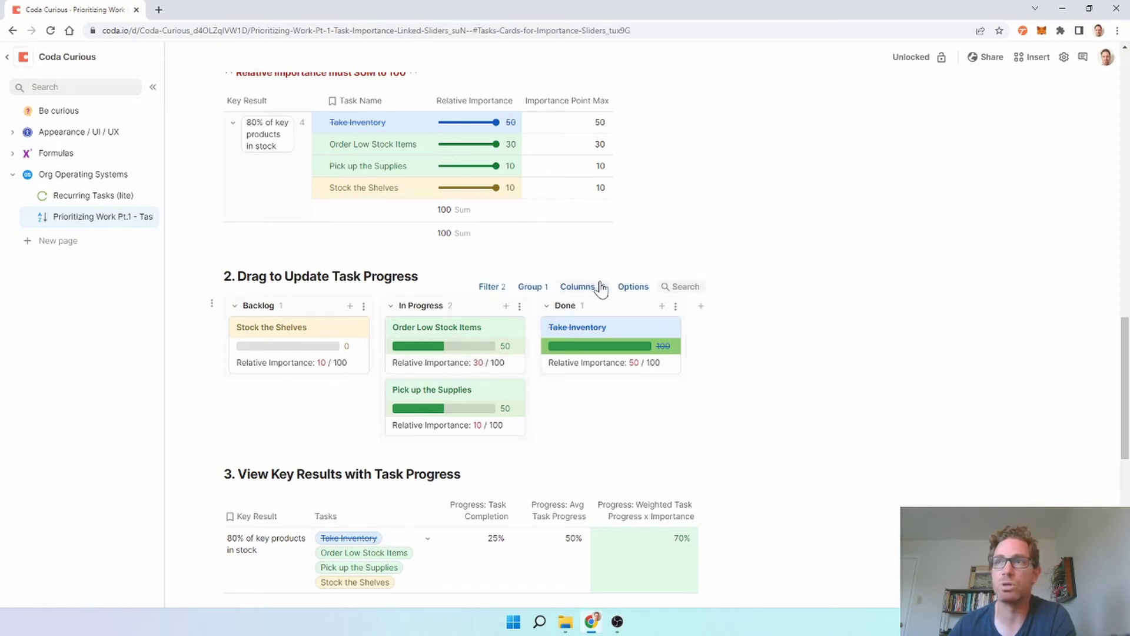
left_click(1100, 278)
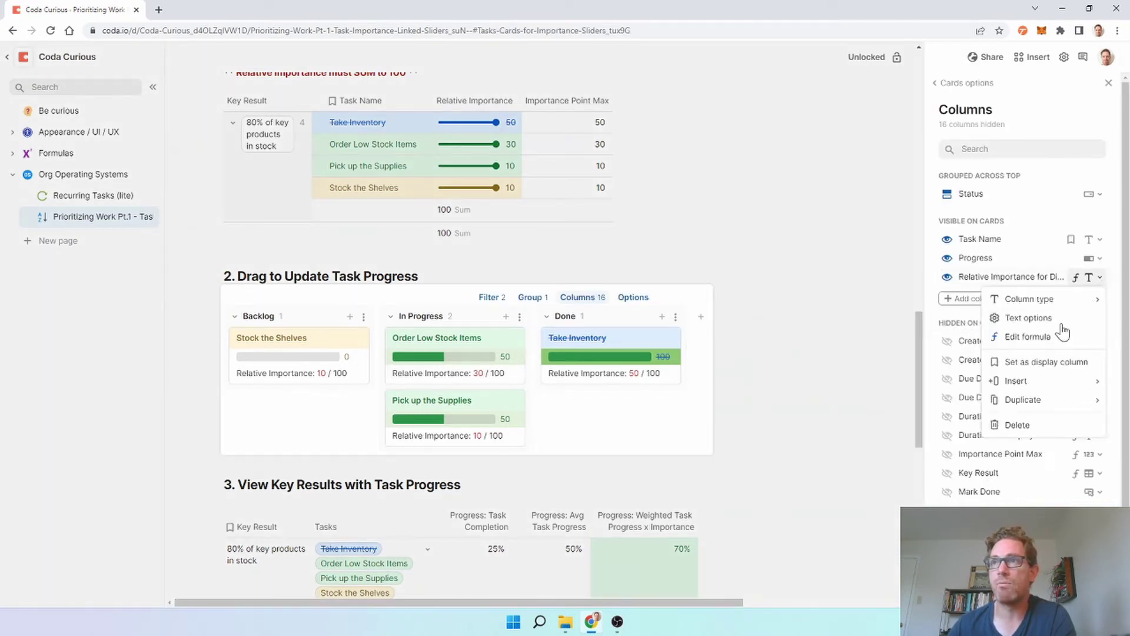
left_click(1038, 336)
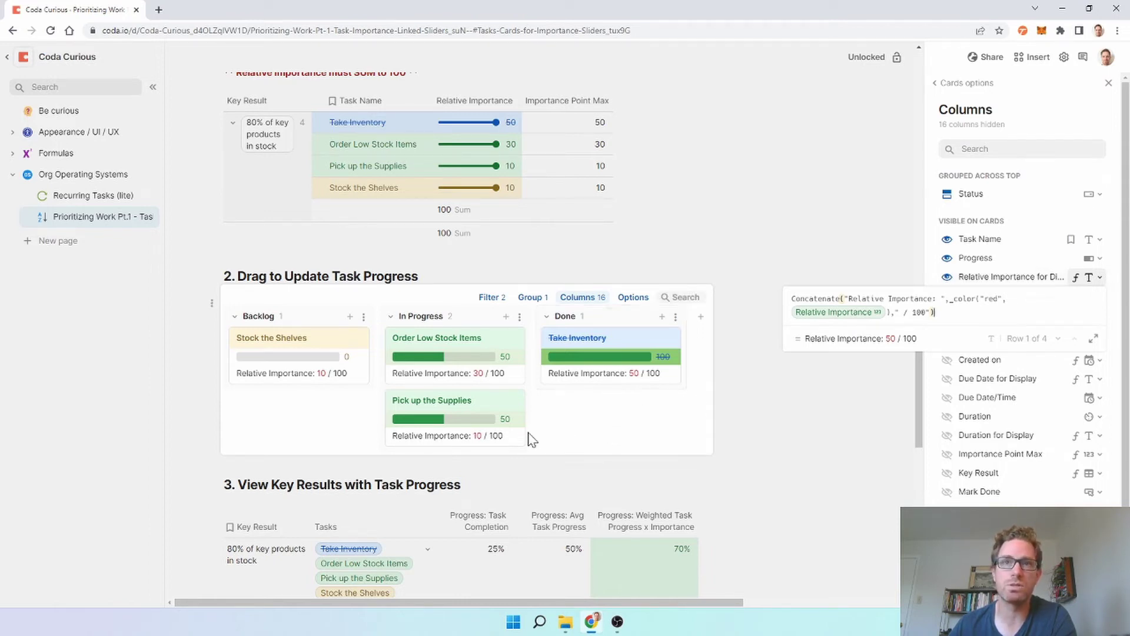
left_click(592, 424)
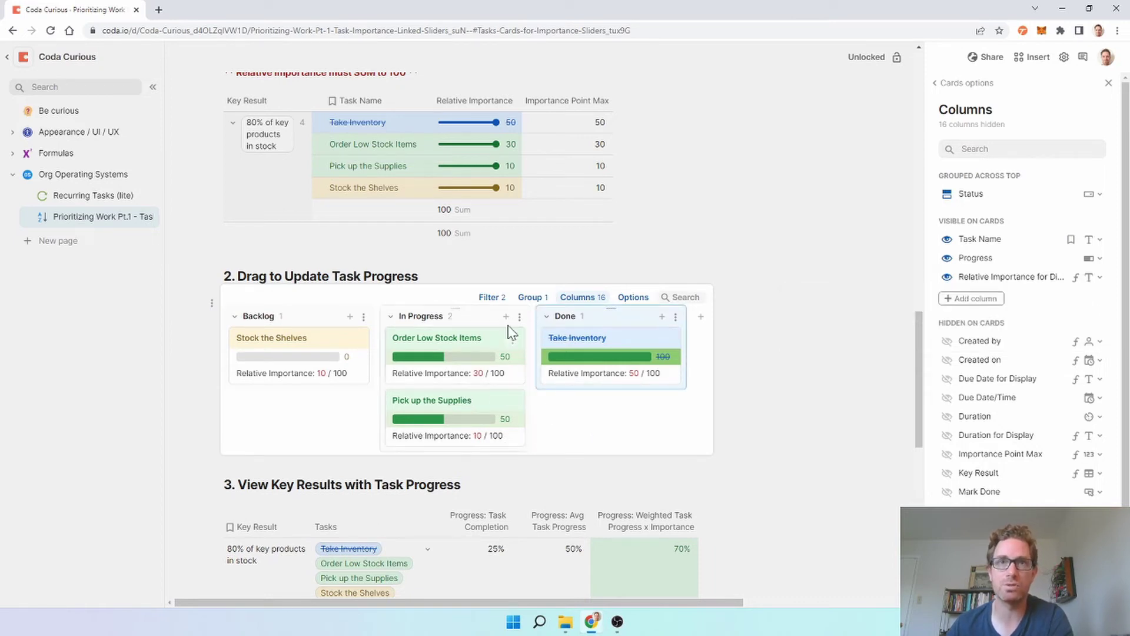
left_click(972, 83)
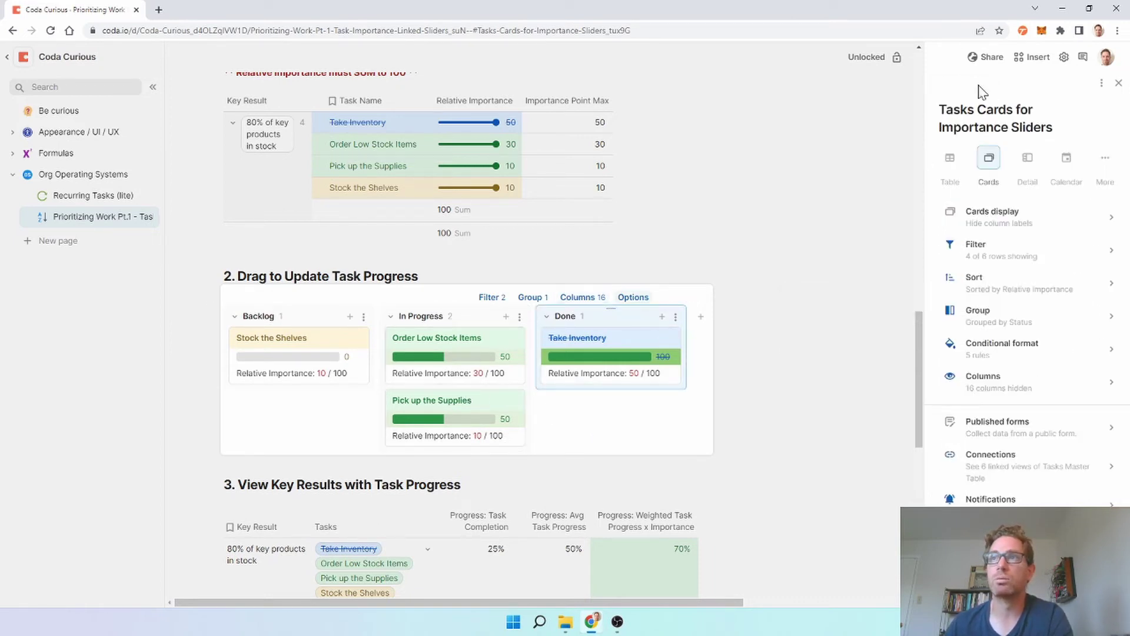
left_click(1005, 301)
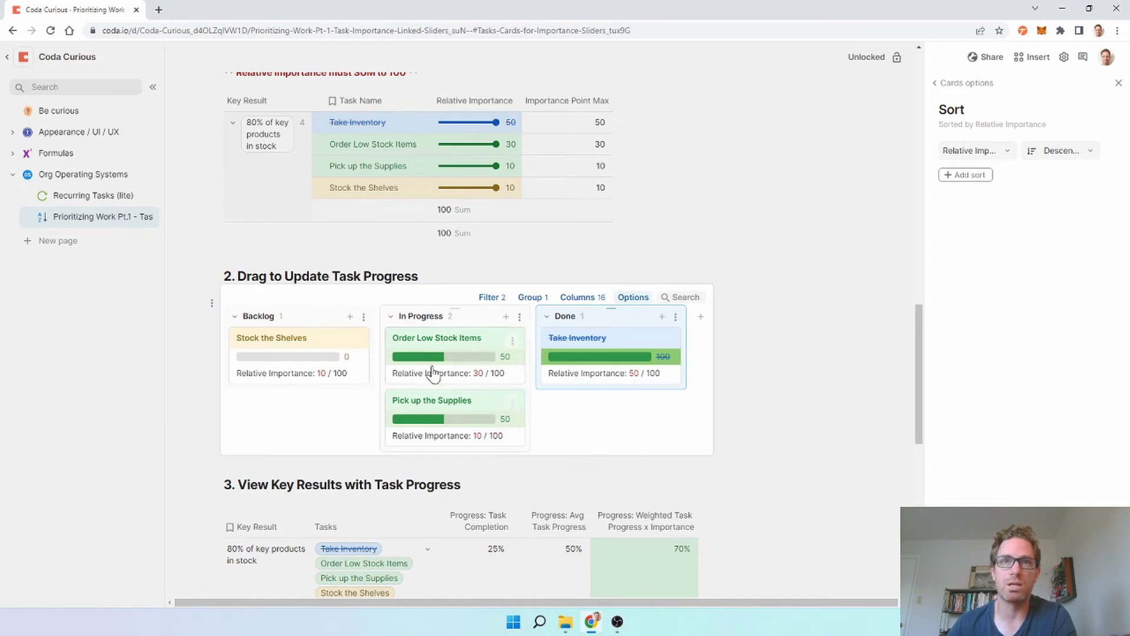
- Raise the progress of the Order Low Stock Items card to 100 and return it to 50
left_click_drag(442, 357, 501, 357)
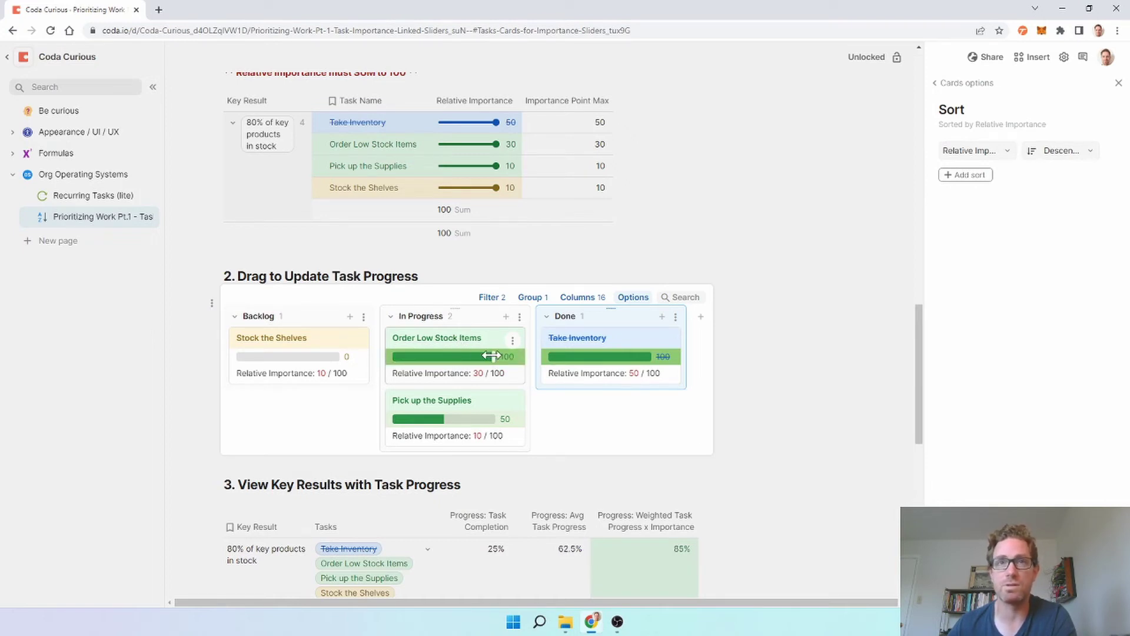
left_click_drag(491, 356, 443, 338)
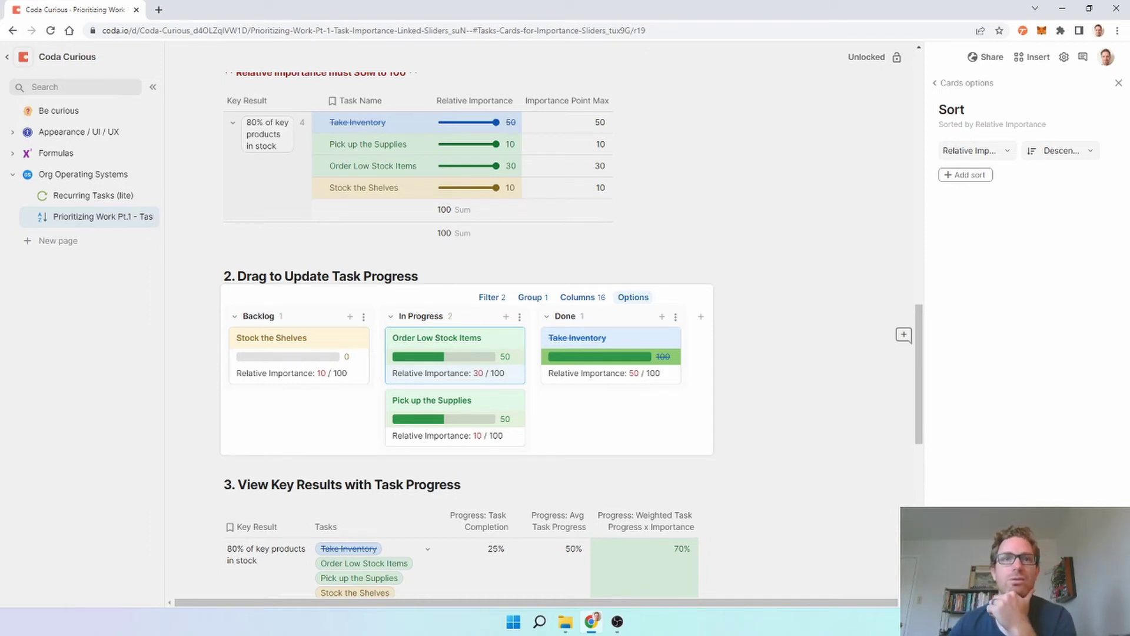
- Review the key result's Progress: Task Completion and Progress: Avg Task Progress columns beneath the task cards
scroll(471, 324, "down", 1)
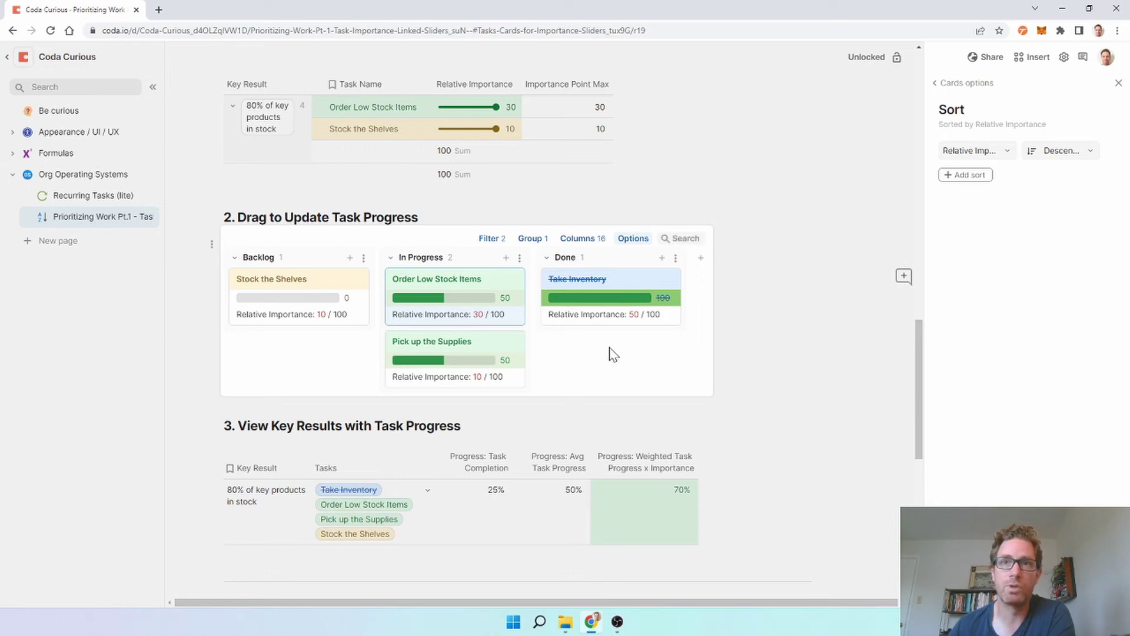
left_click(471, 507)
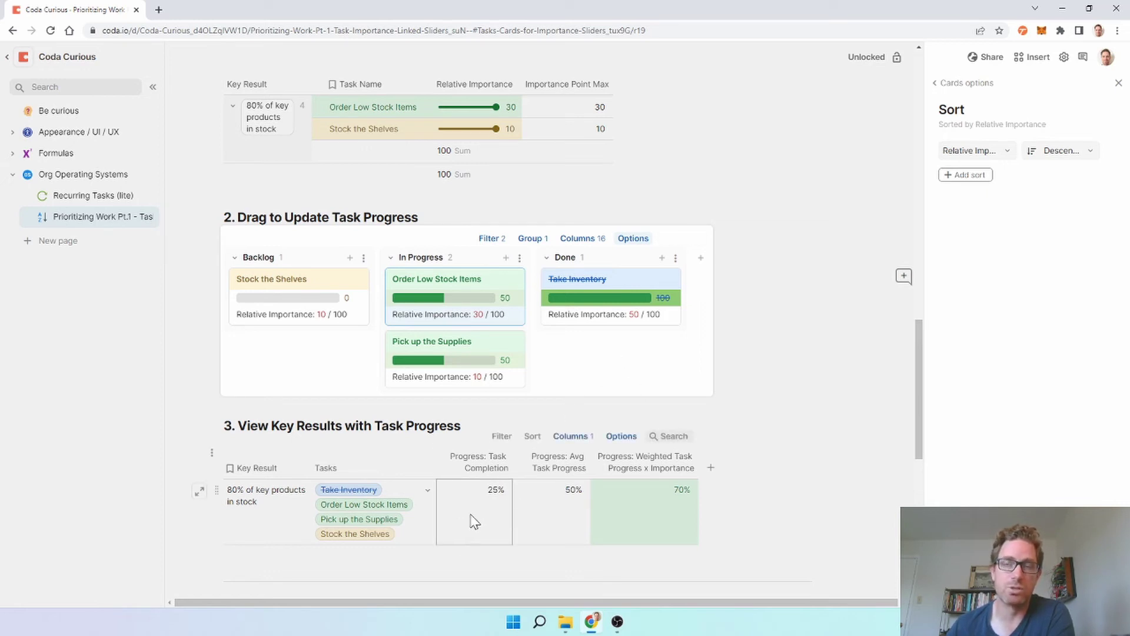
left_click(567, 507)
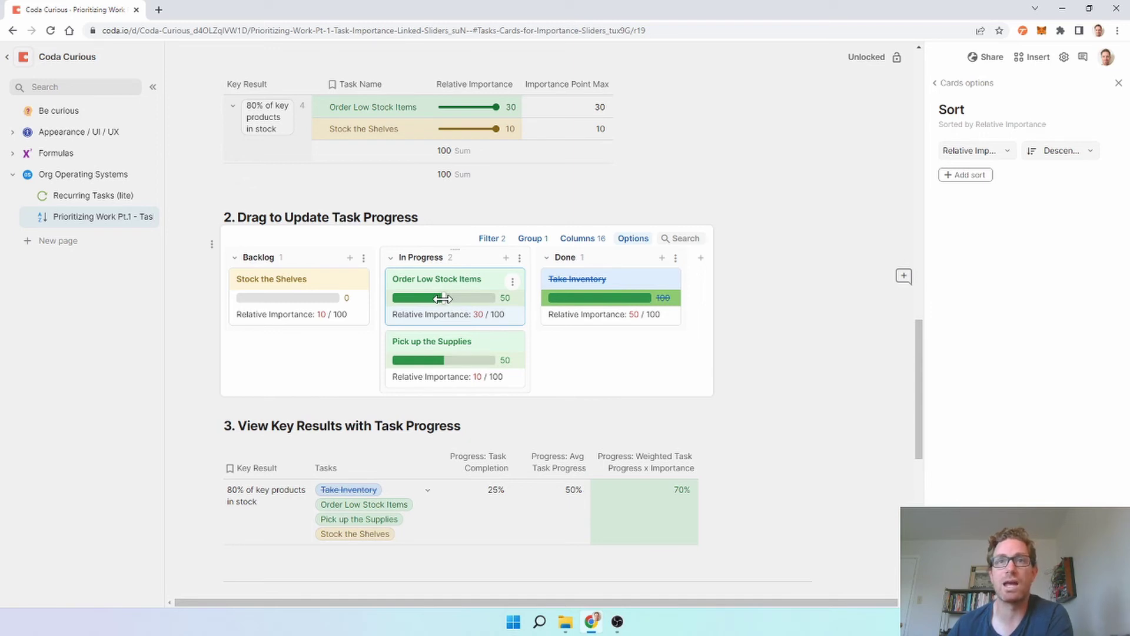
left_click(559, 523)
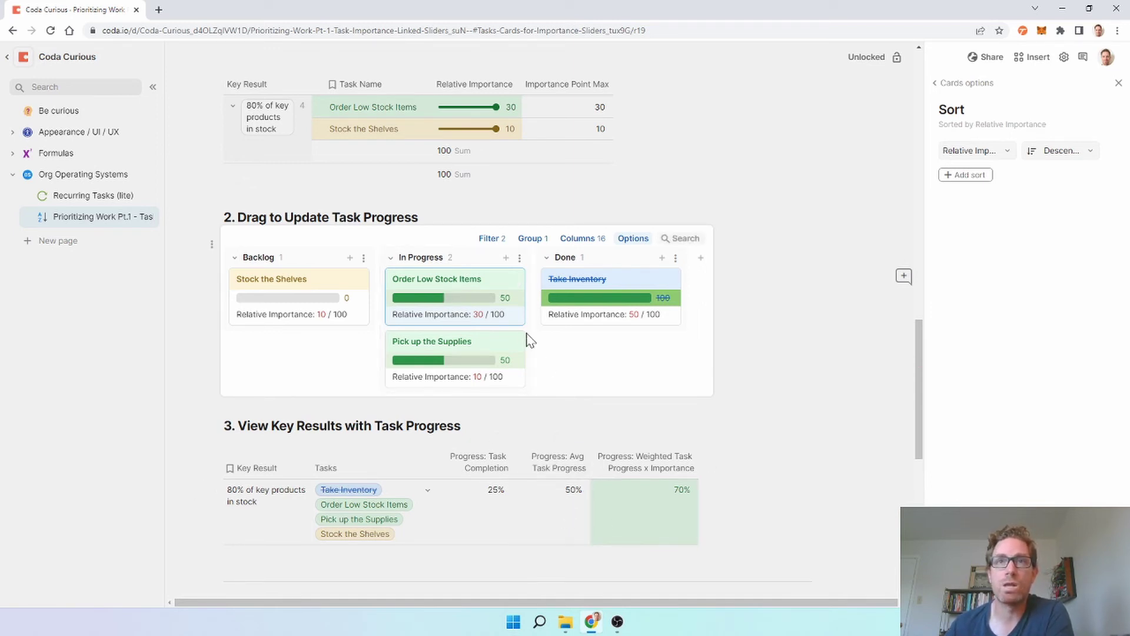
- Lower the progress of the Order Low Stock Items and Pick up the Supplies cards to 0 and check the key result's average progress
left_click_drag(443, 298, 374, 293)
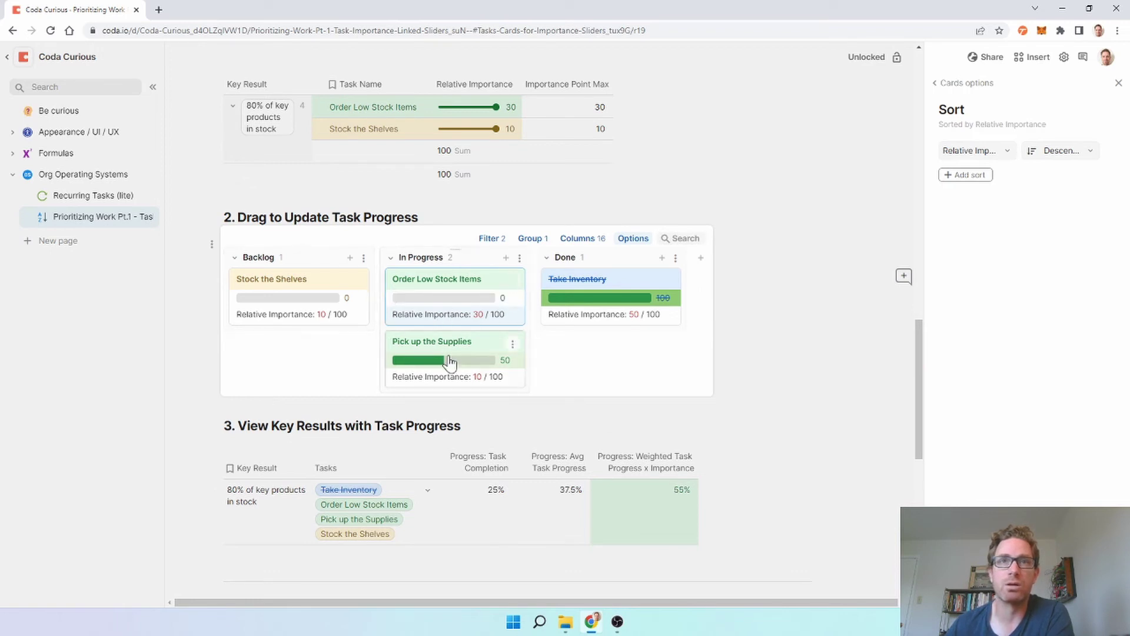
left_click_drag(442, 360, 391, 360)
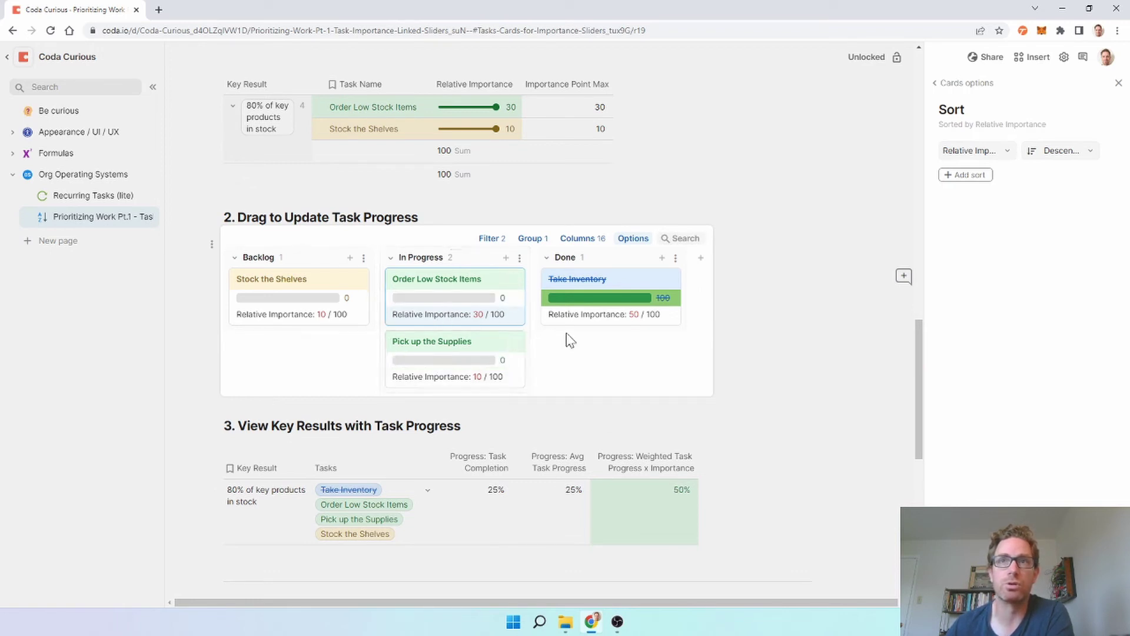
left_click(561, 513)
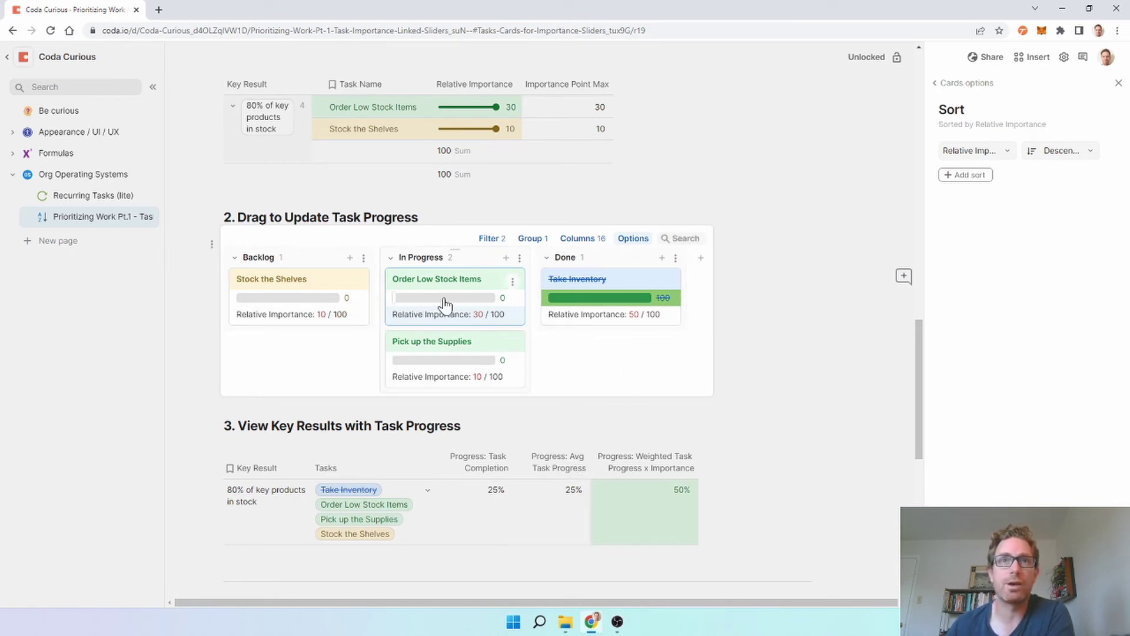
- Restore the tasks' progress and relative importance to the example values
scroll(512, 321, "up", 3)
left_click(557, 125)
scroll(624, 412, "down", 1)
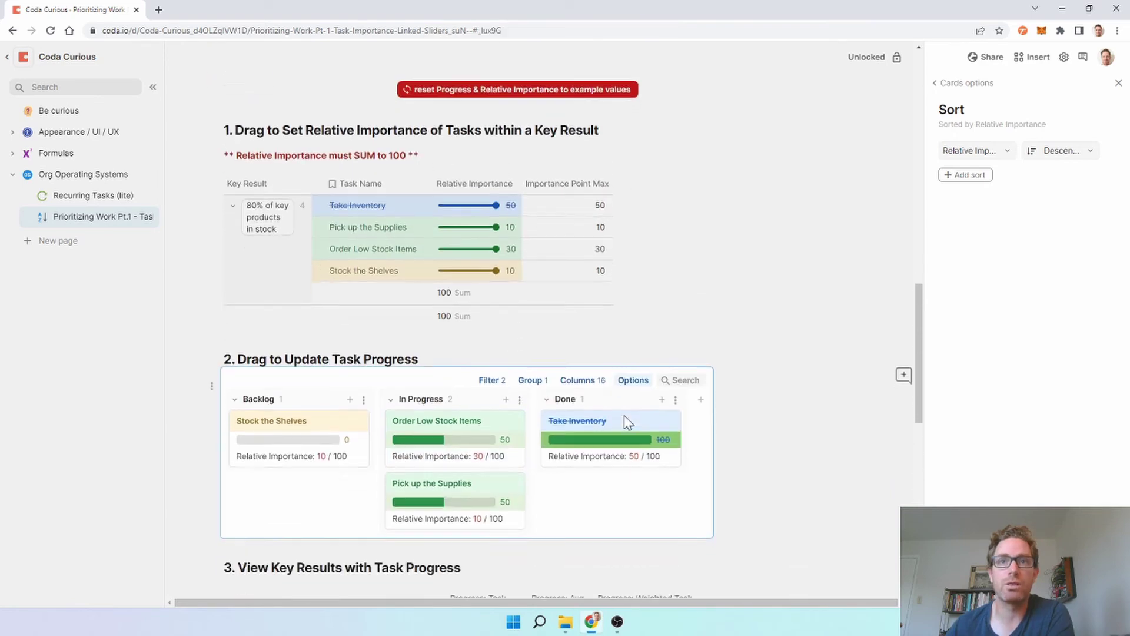
- Compare the task cards' progress and relative importance with the key result's Progress: Weighted Task Progress x Importance column
scroll(627, 421, "down", 3)
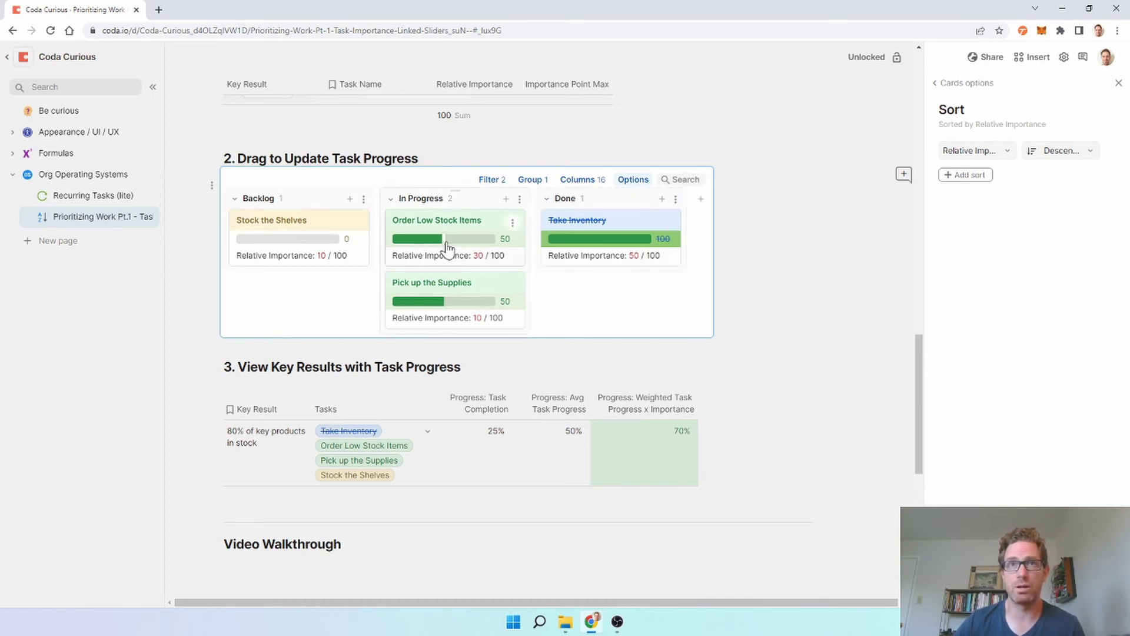
mouse_move(441, 240)
left_mouse_down()
mouse_move(380, 240)
mouse_move(437, 240)
left_mouse_up()
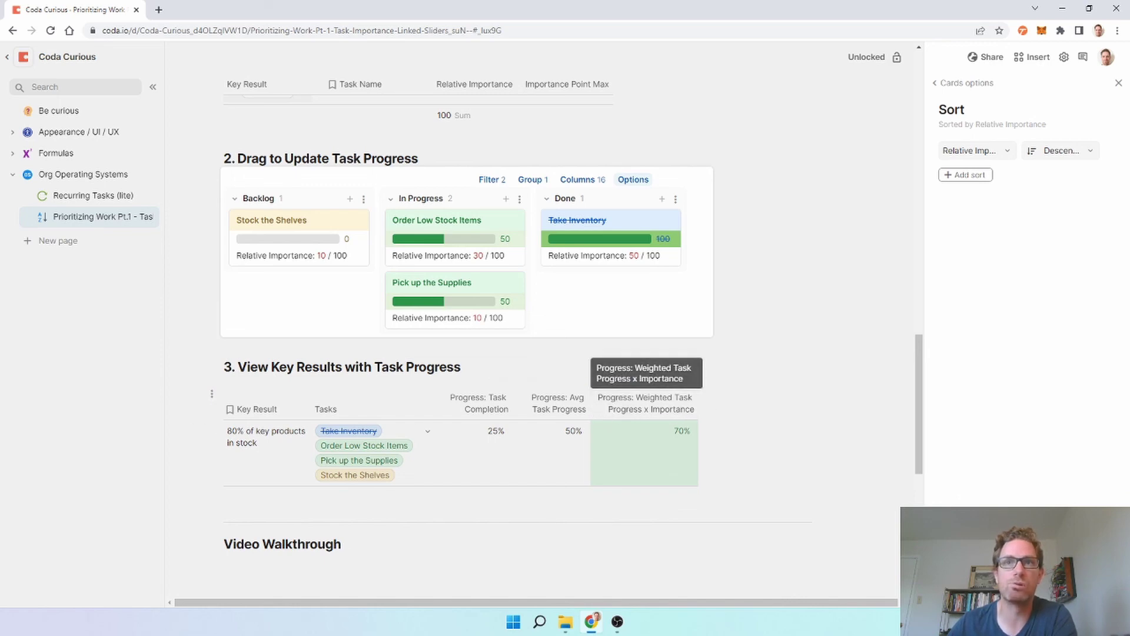
scroll(595, 406, "up", 3)
scroll(589, 406, "down", 3)
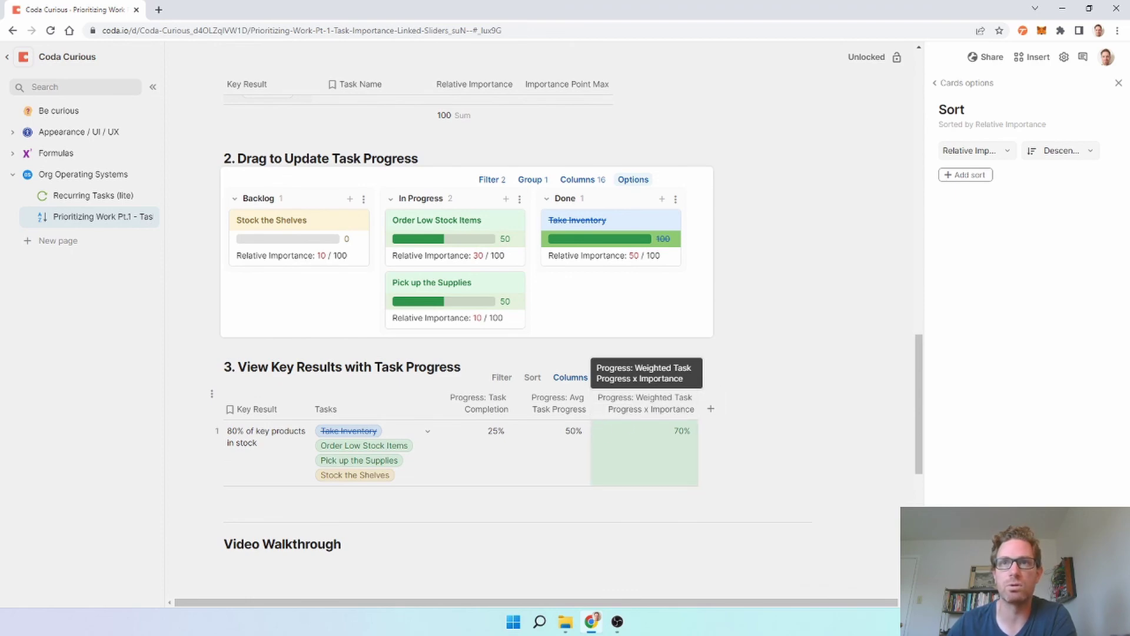
- Expand the Formulas section to examine the Importance Point Max and Key Result Progress formulas, and collapse it again
scroll(634, 419, "up", 5)
scroll(471, 318, "up", 3)
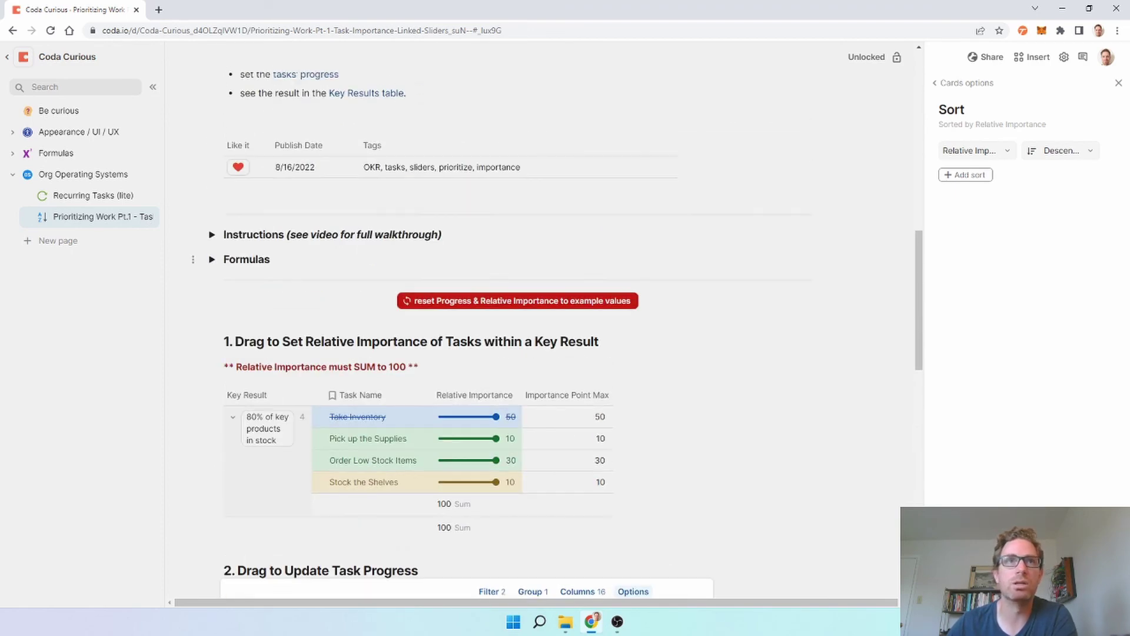
left_click(210, 261)
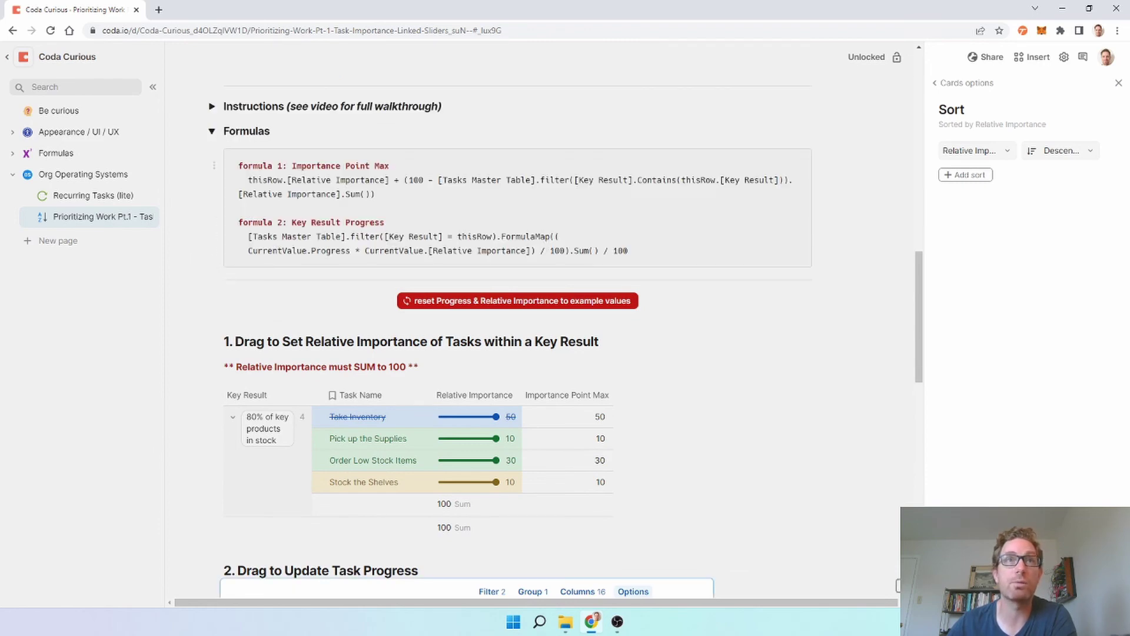
left_click(211, 131)
scroll(565, 335, "down", 1)
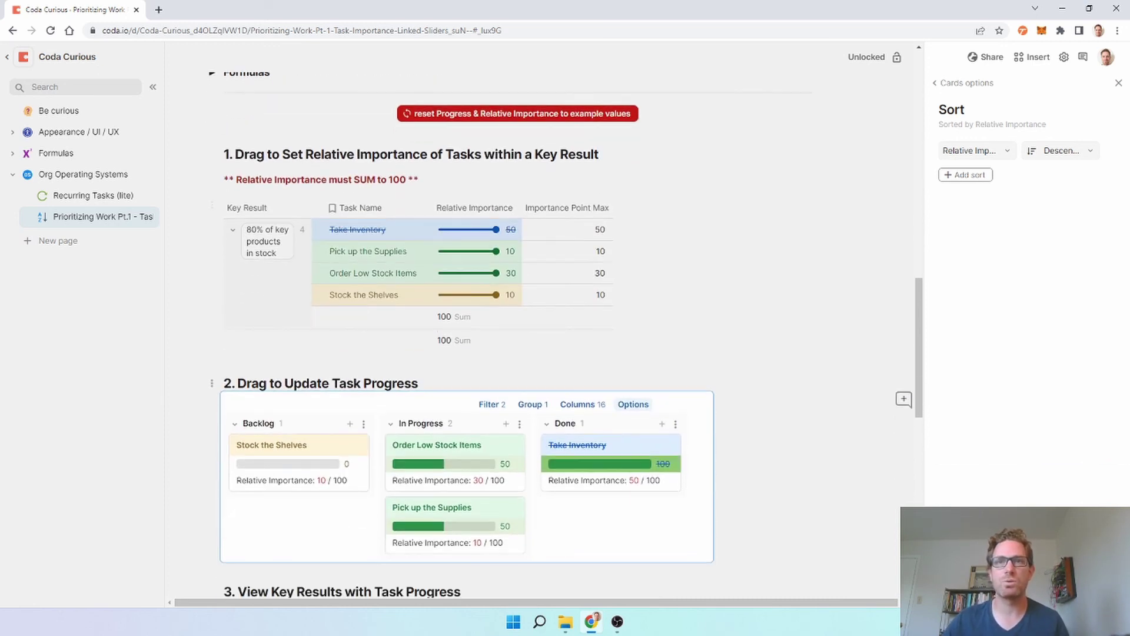